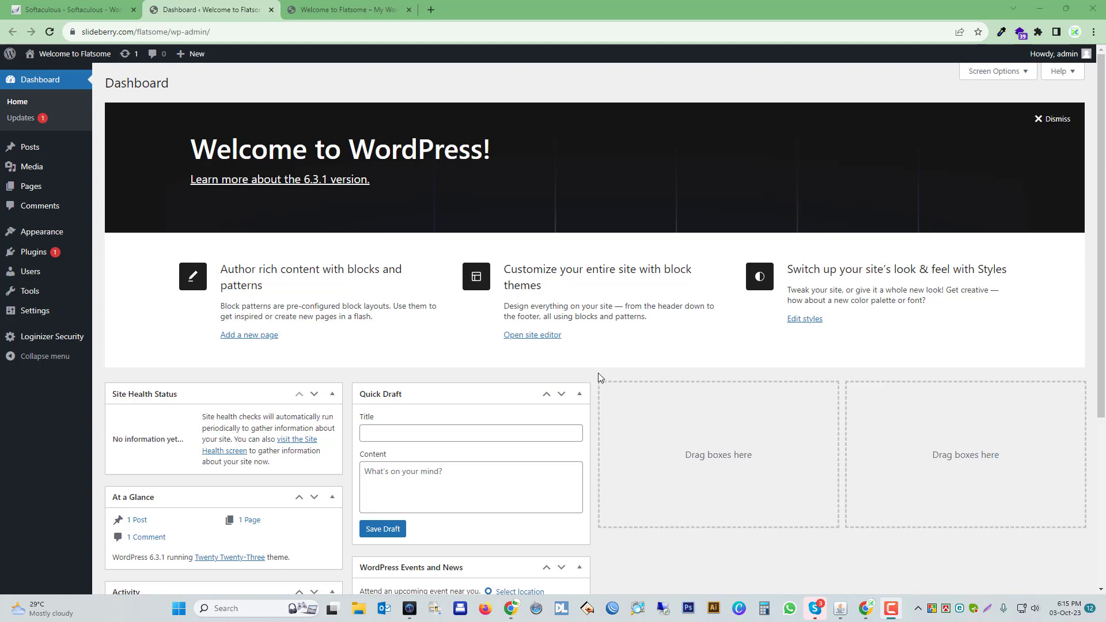
Go to the site's themes and bring up the form for uploading a new theme in .zip format.
mouse_move(89, 272)
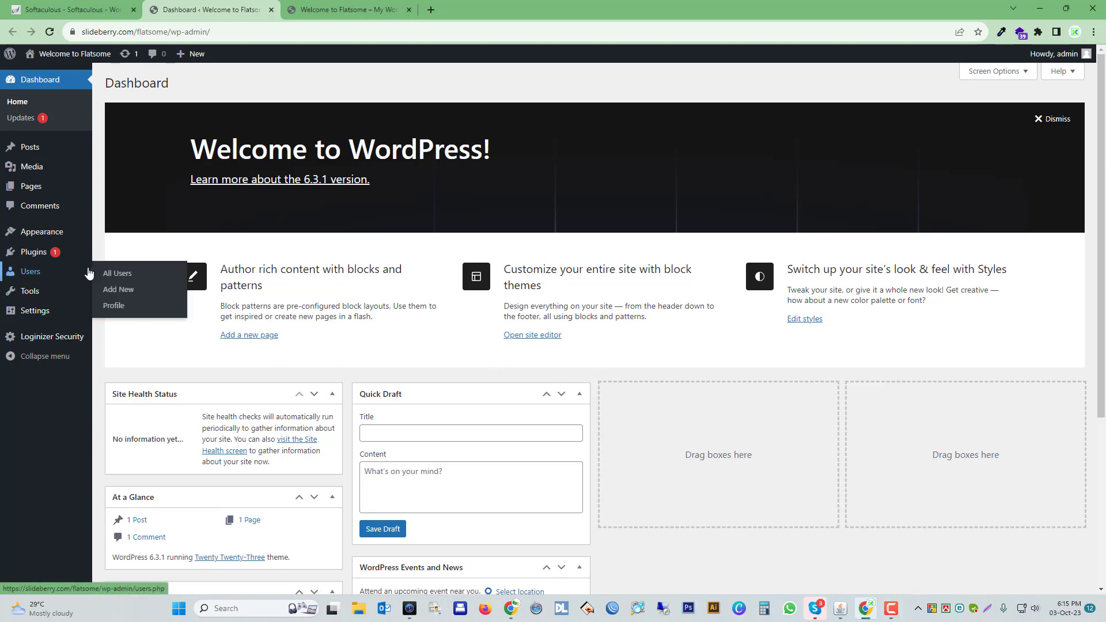
mouse_move(36, 238)
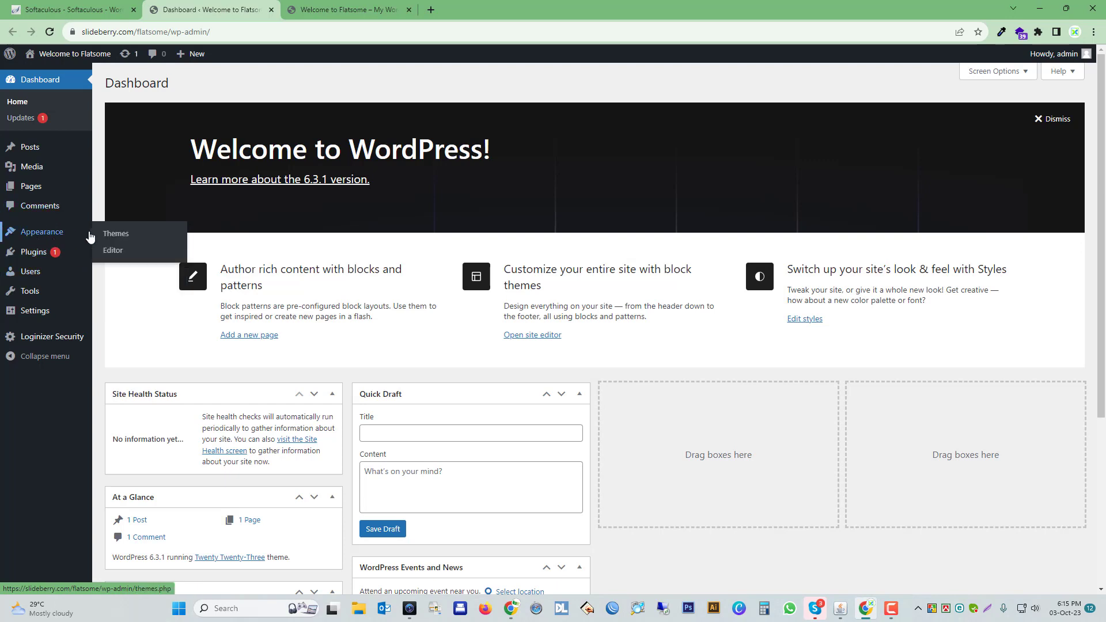
left_click(112, 235)
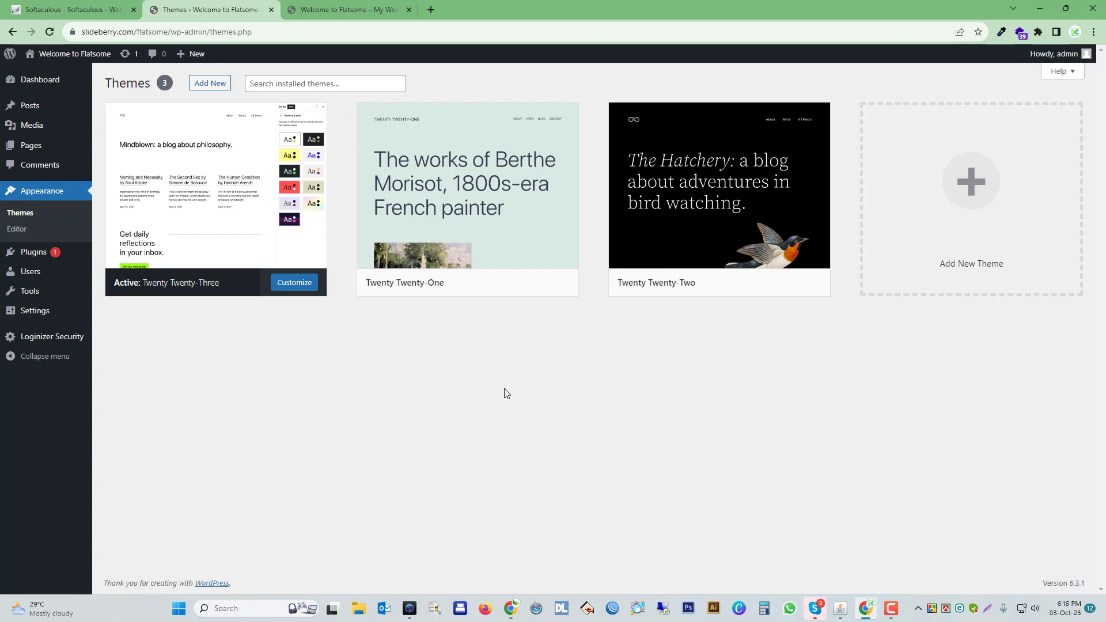
left_click(210, 86)
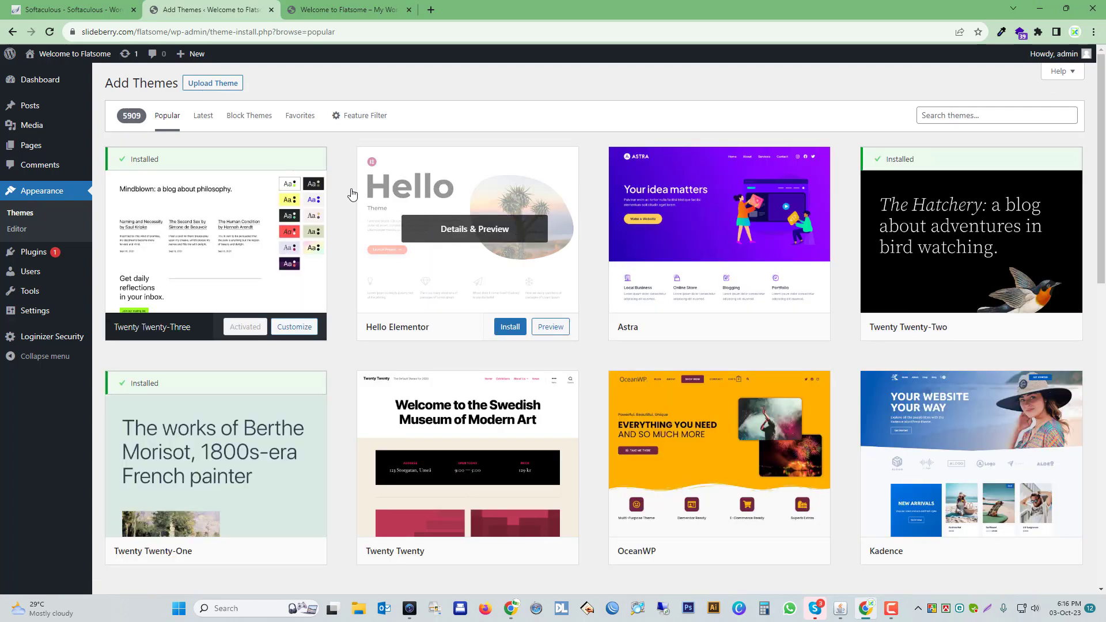
left_click(212, 89)
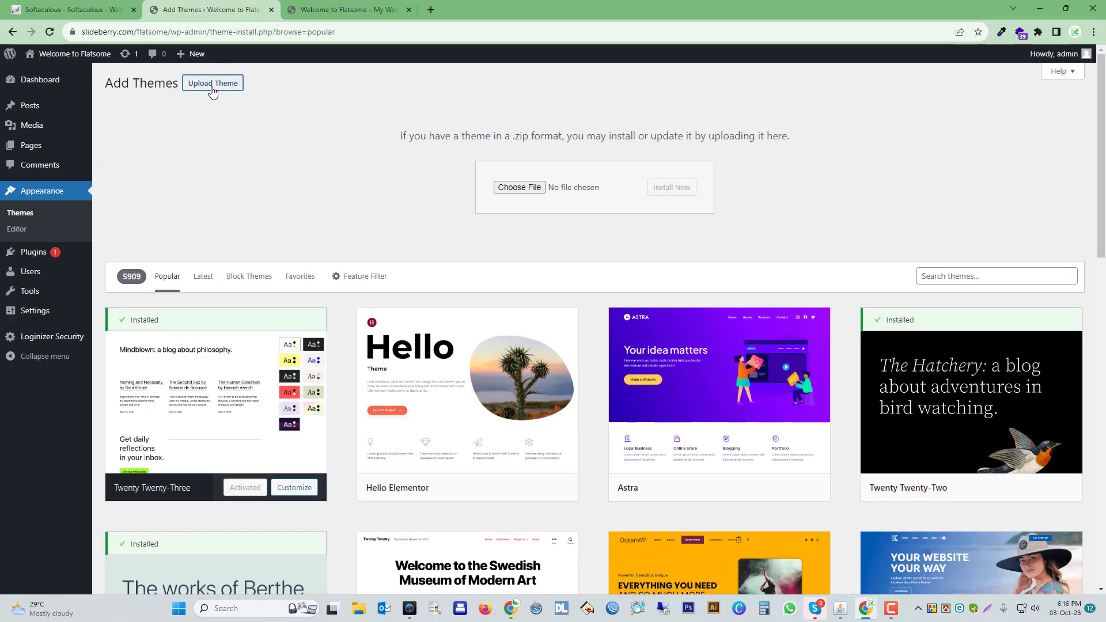
Choose flatsome.zip from Desktop > flatsome-main.3.17.7 > flatsome-main > Theme Files as the theme file to upload.
left_click(509, 189)
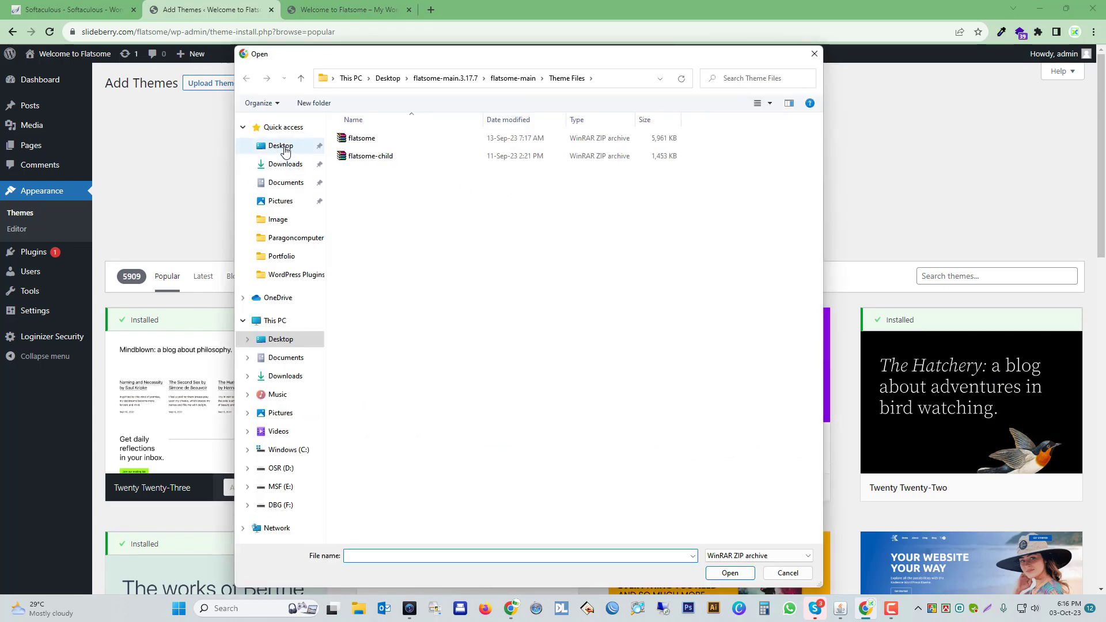
left_click(282, 147)
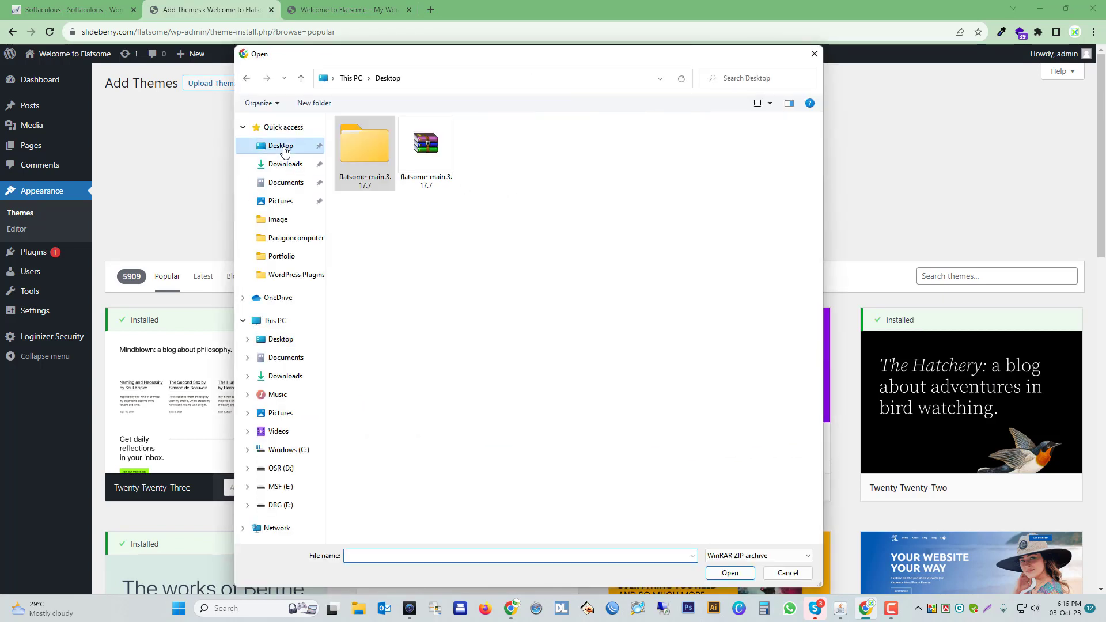
left_click(379, 172)
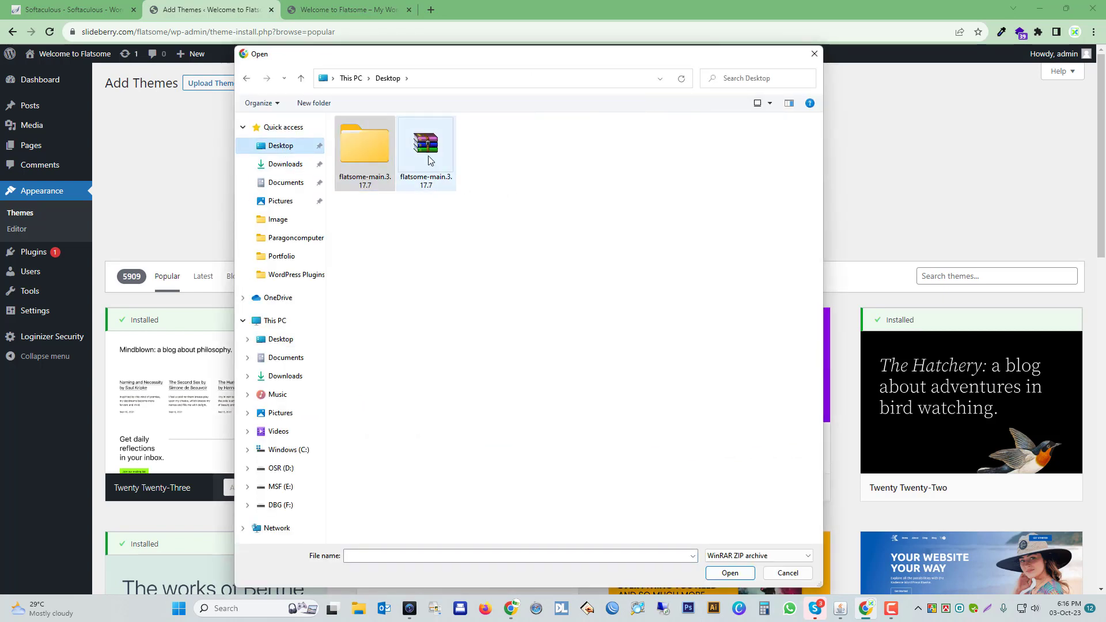
left_click(352, 154)
double_click(352, 154)
double_click(358, 143)
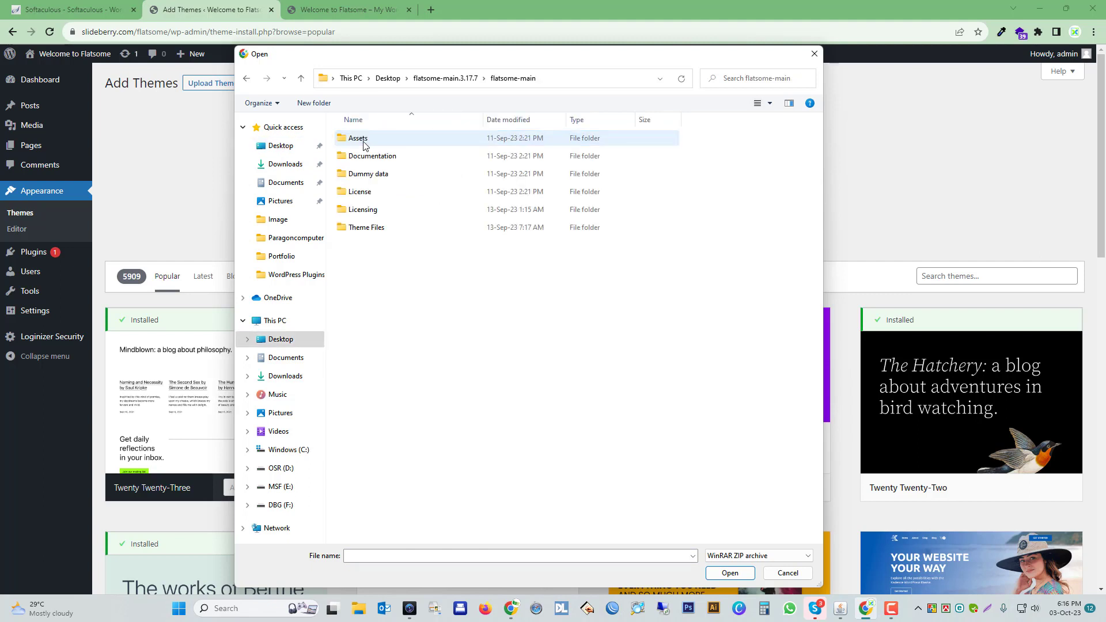
left_click(379, 229)
double_click(378, 229)
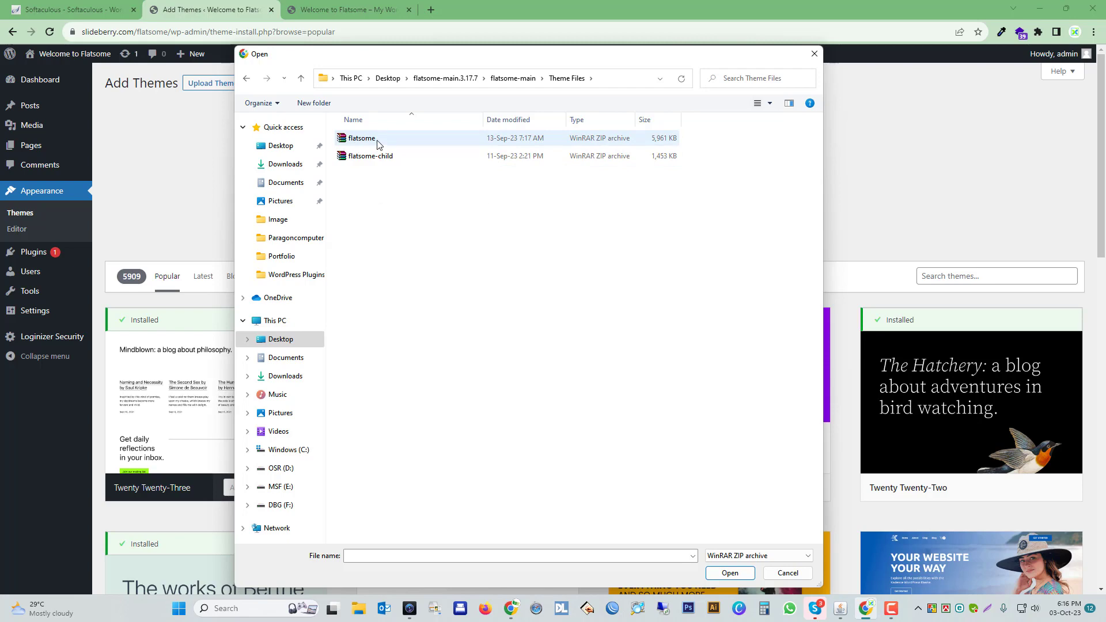
left_click(353, 140)
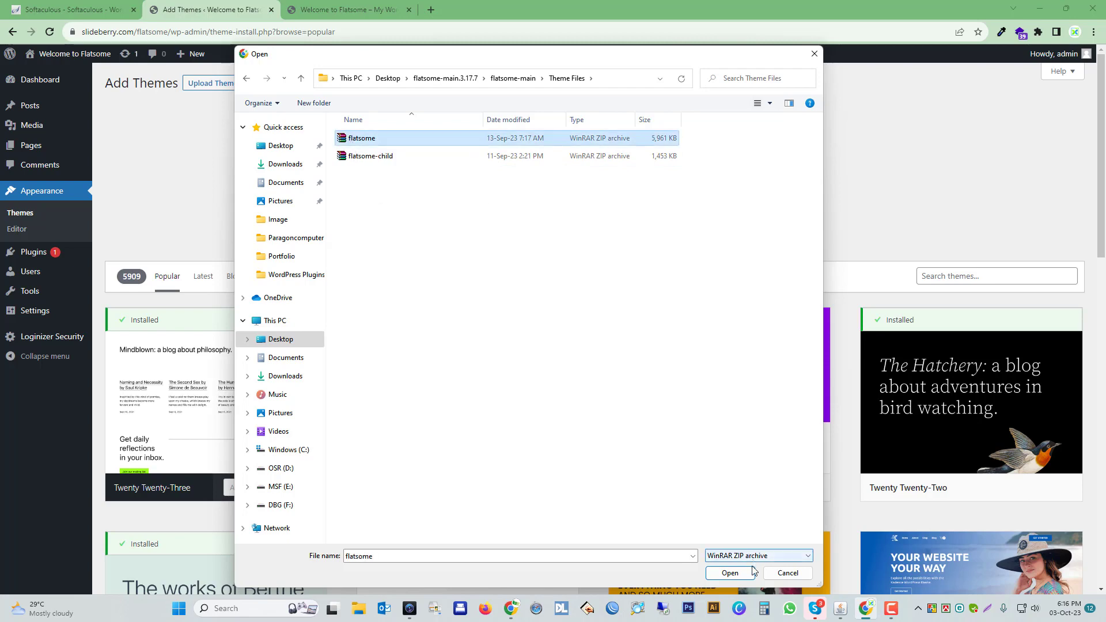
left_click(729, 573)
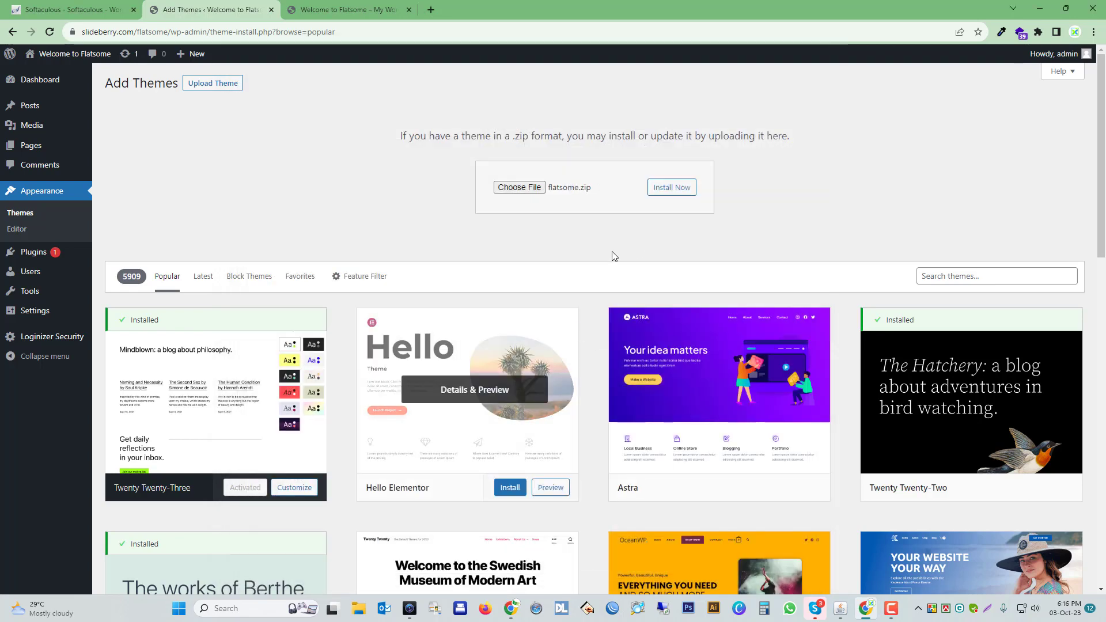
Install and activate the chosen Flatsome theme, and reload the site's front page to view it.
left_click(671, 187)
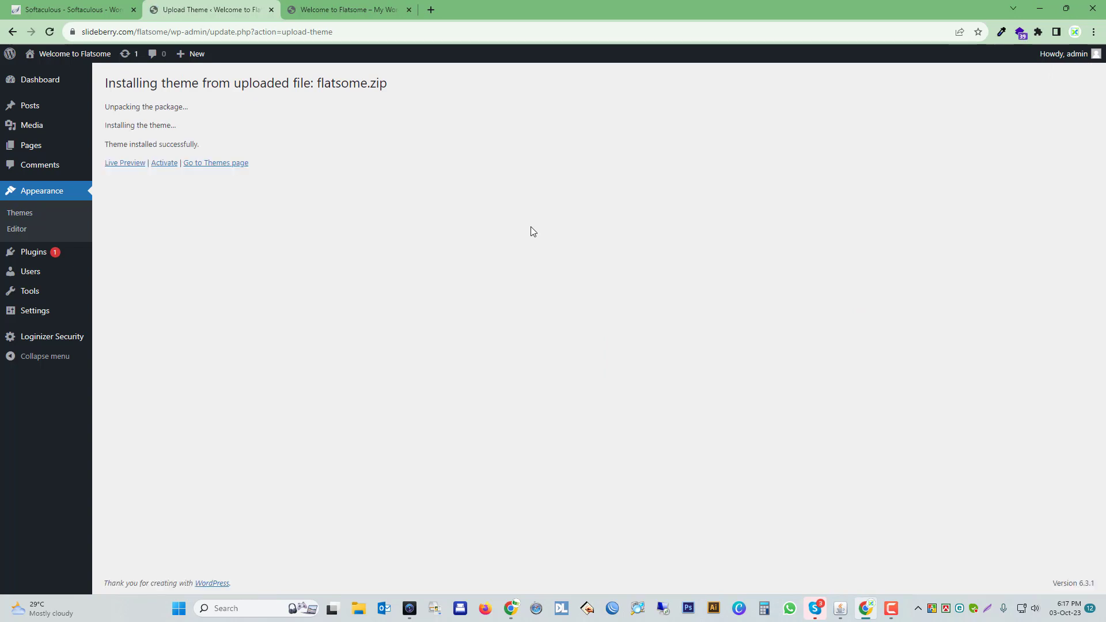
left_click(164, 165)
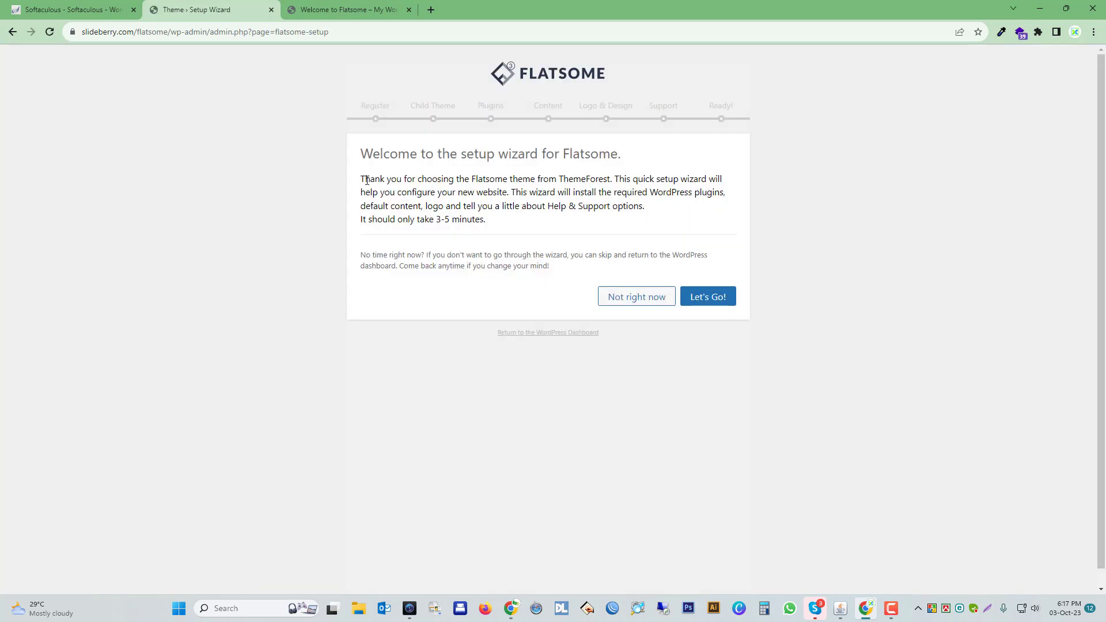
left_click(356, 10)
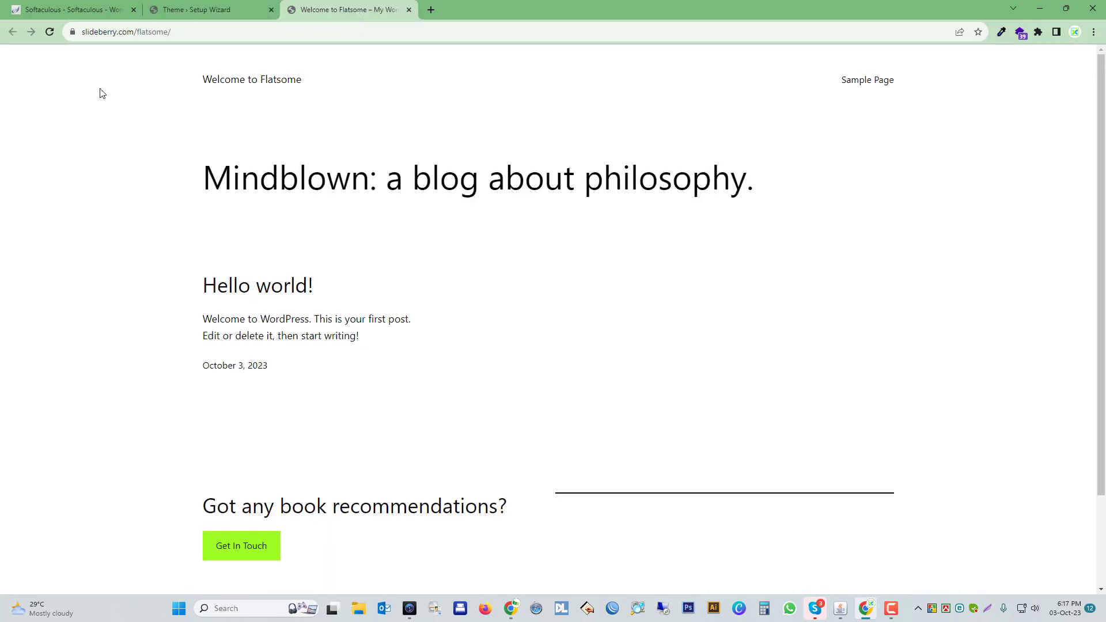
left_click(51, 32)
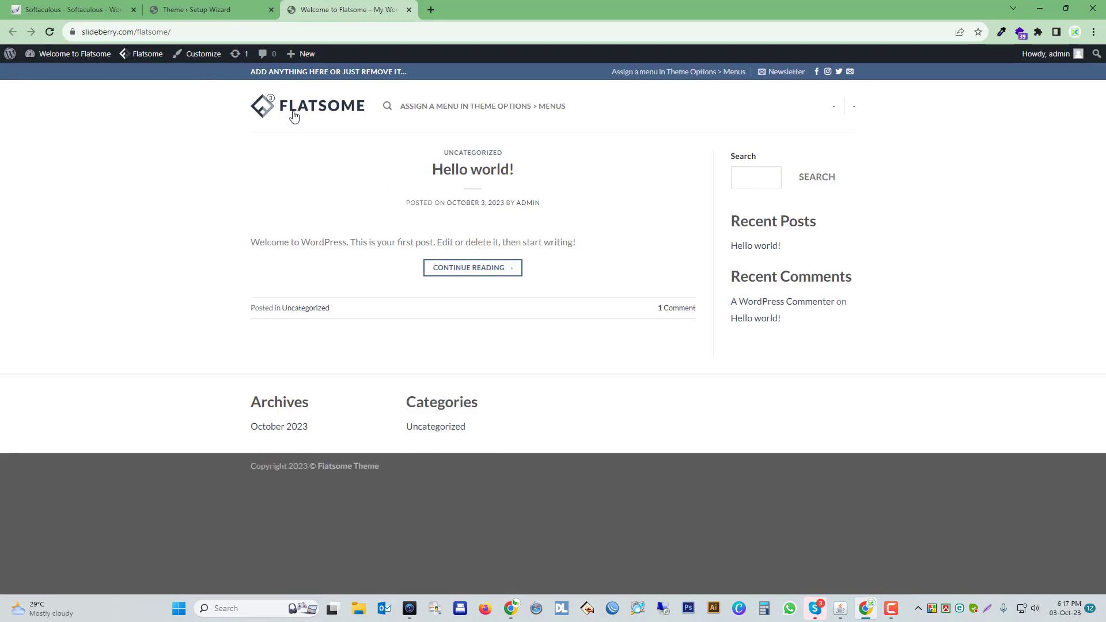
Go through the Flatsome setup wizard up to the demo content stage, skipping the child theme and installing the default plugins.
left_click(213, 11)
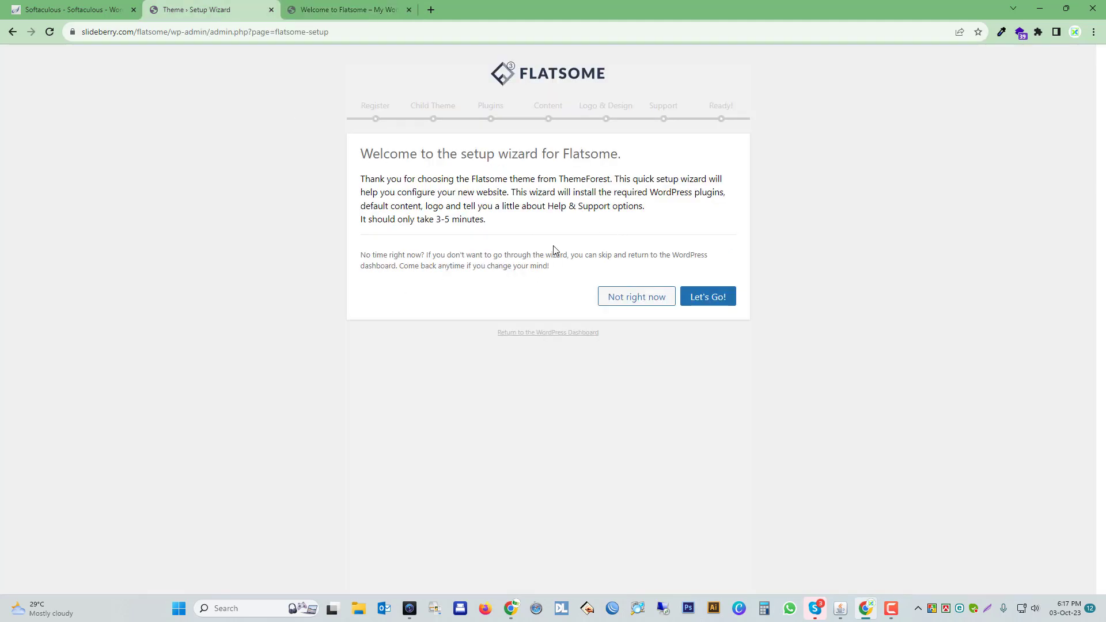
left_click(709, 297)
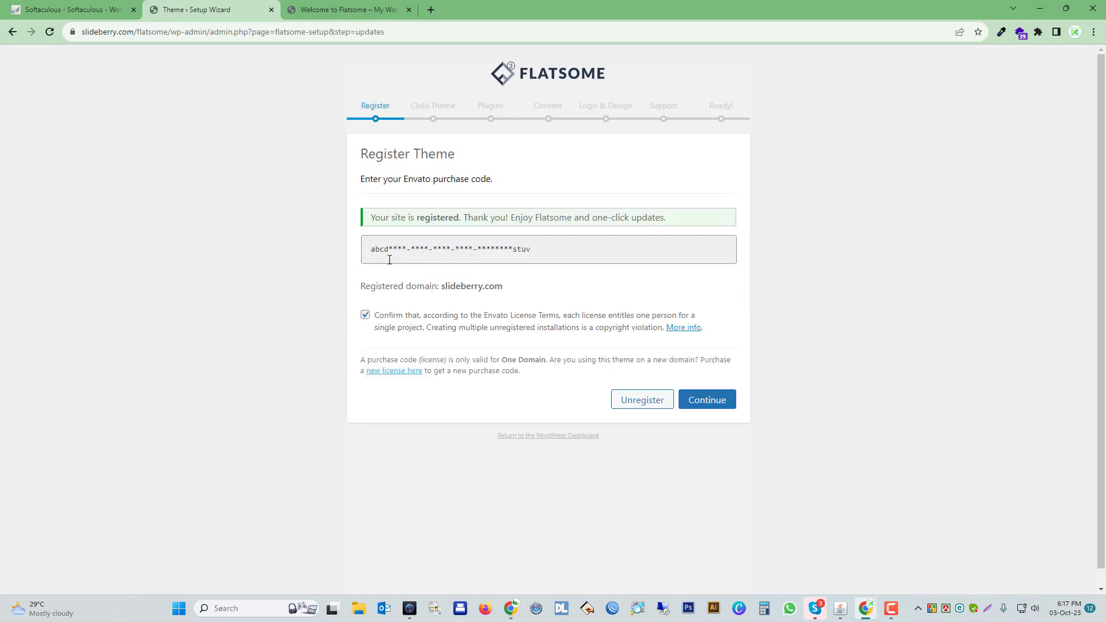
left_click(712, 405)
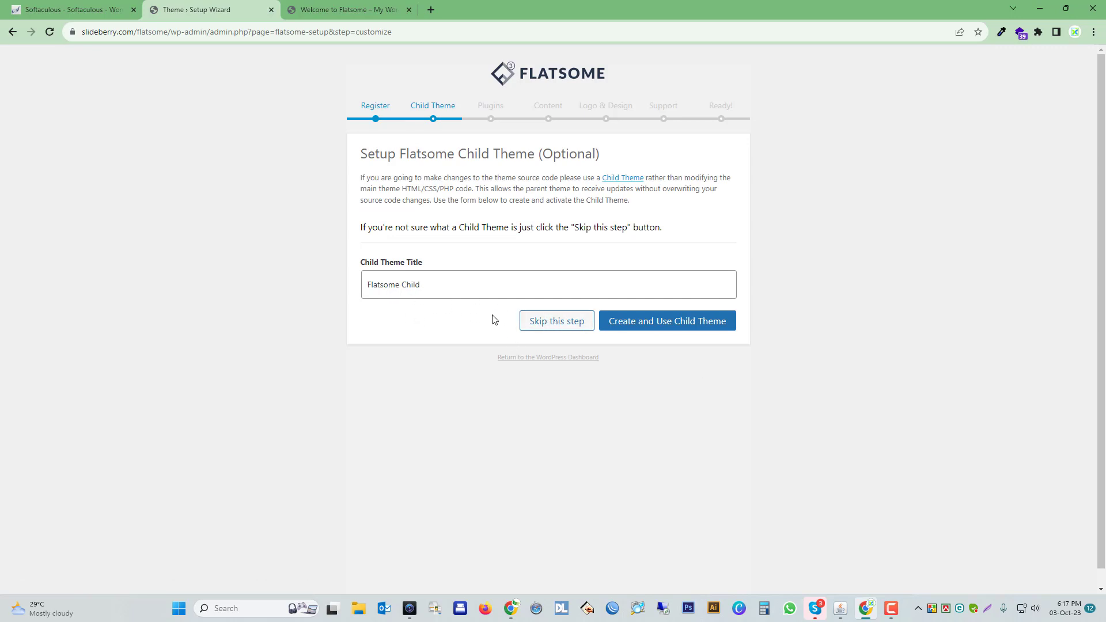
left_click(557, 326)
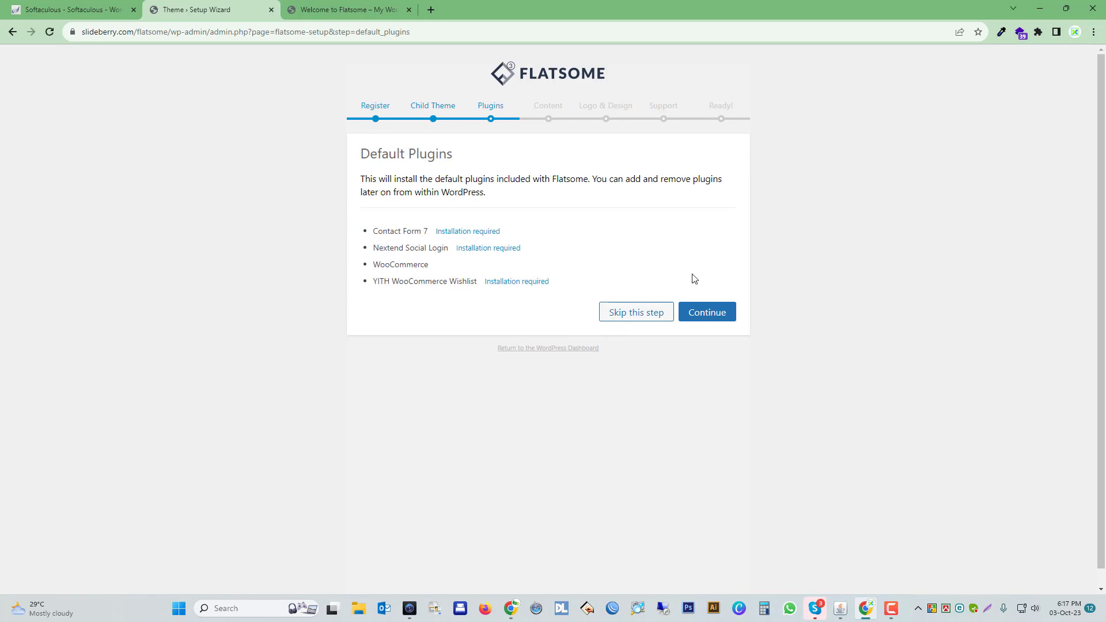
left_click(709, 315)
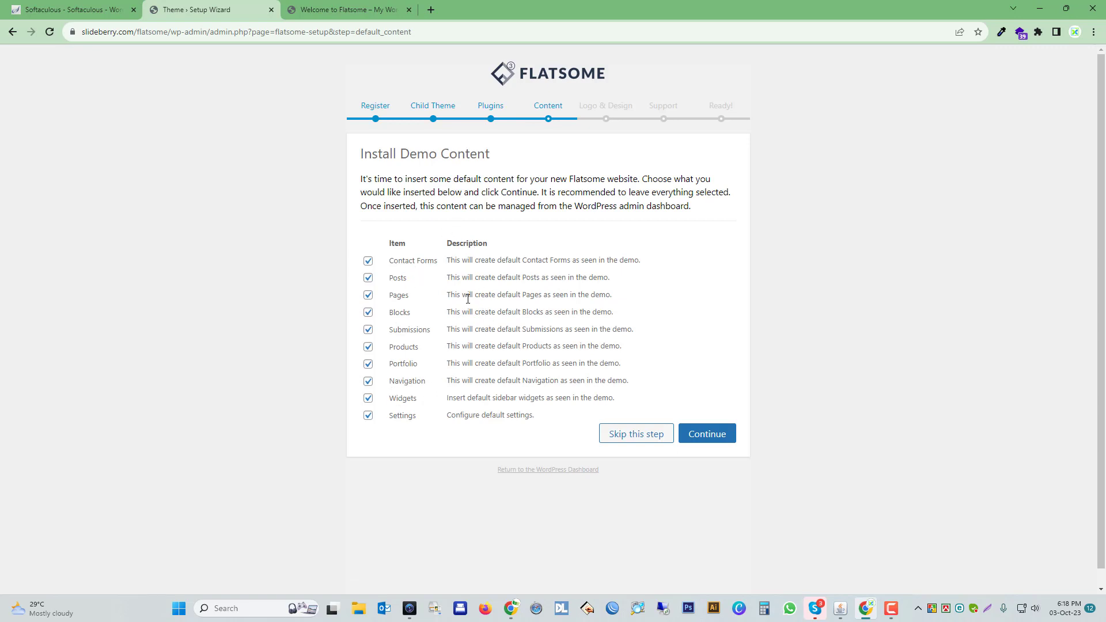
Check the site's front page and search the web for "flatsome theme" in a new tab.
left_click(365, 7)
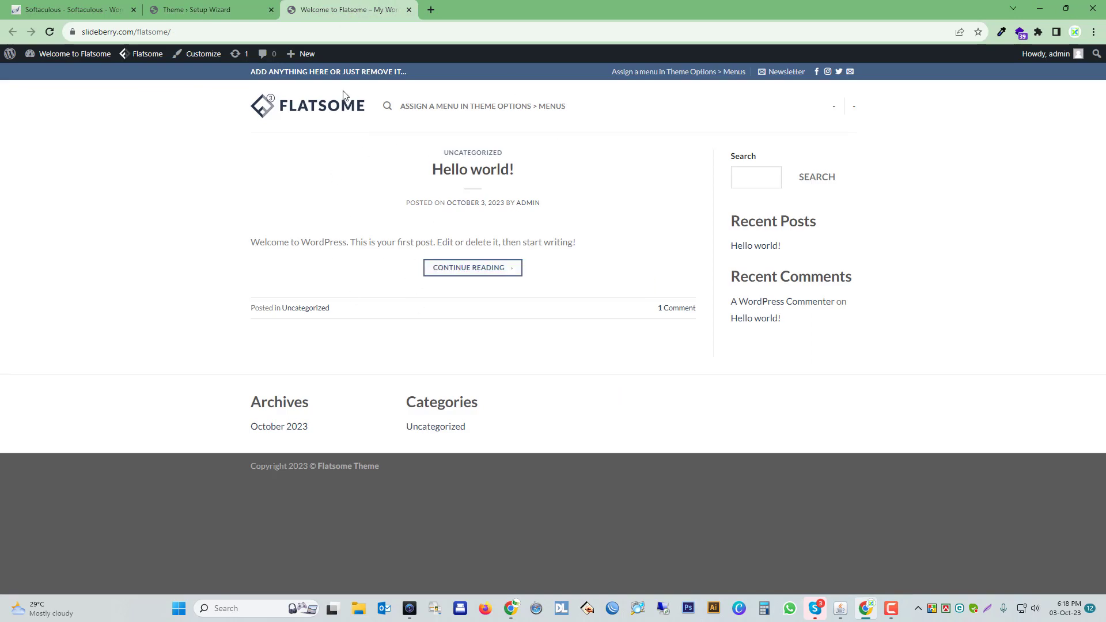
left_click_drag(168, 32, 139, 32)
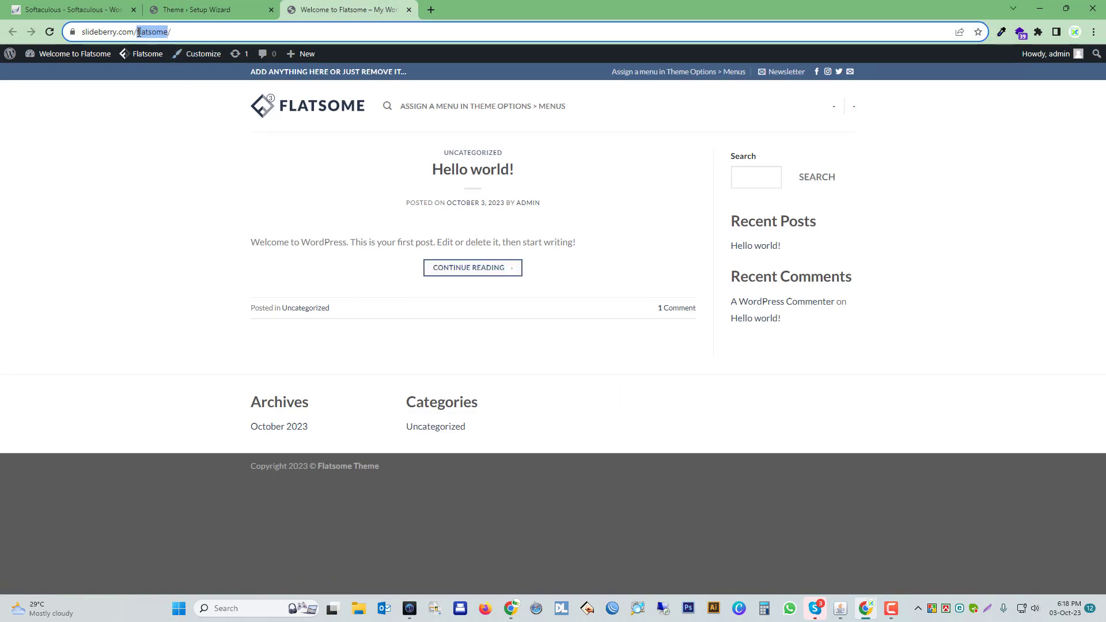
left_click(431, 9)
type("flatsome theme")
key("Return")
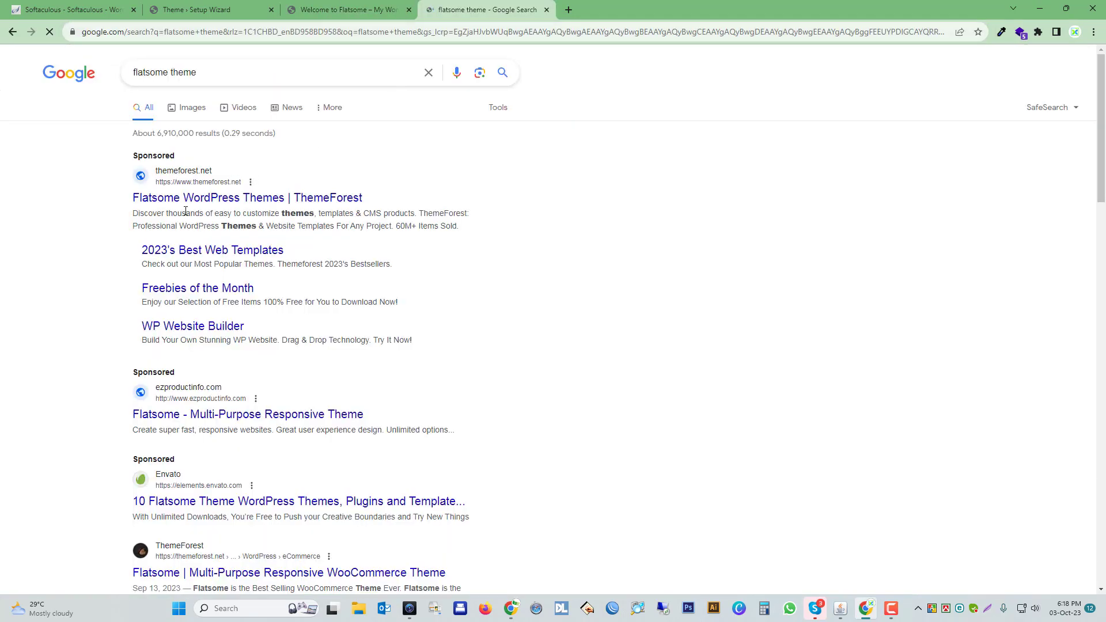
Open the live preview of Flatsome | Multi-Purpose Responsive WooCommerce Theme from ThemeForest and close its item page.
left_click(203, 202)
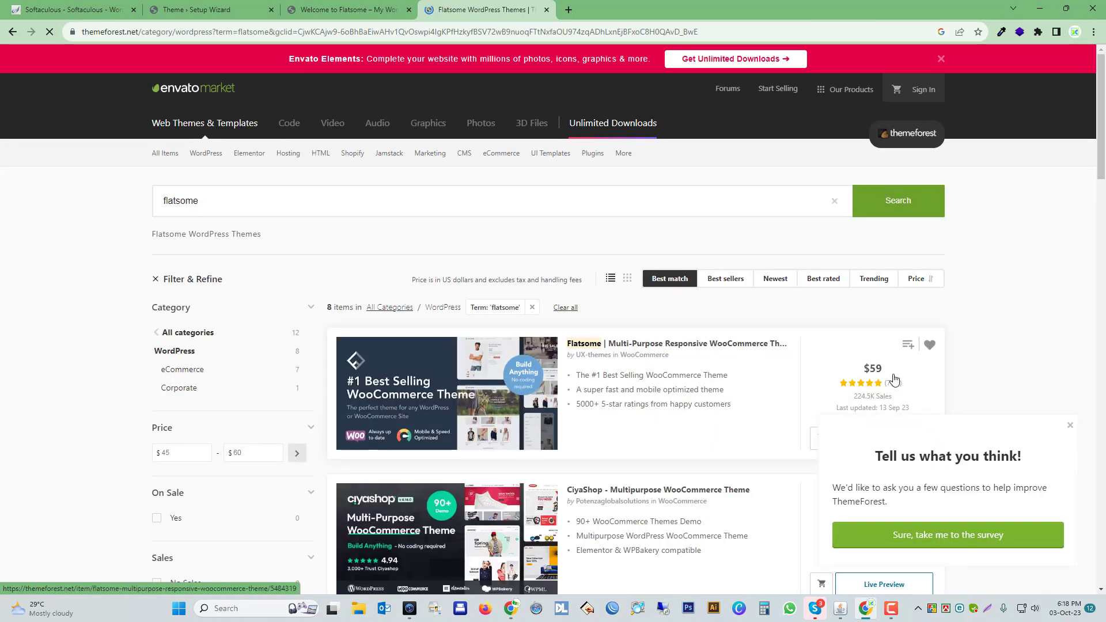
left_click(681, 345)
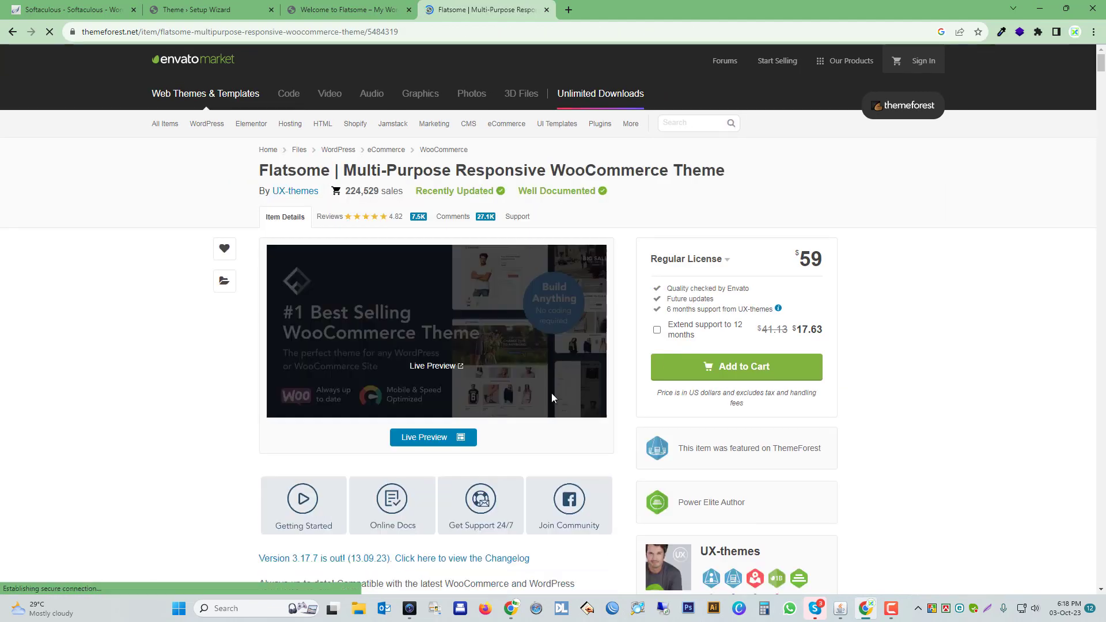
left_click(424, 439)
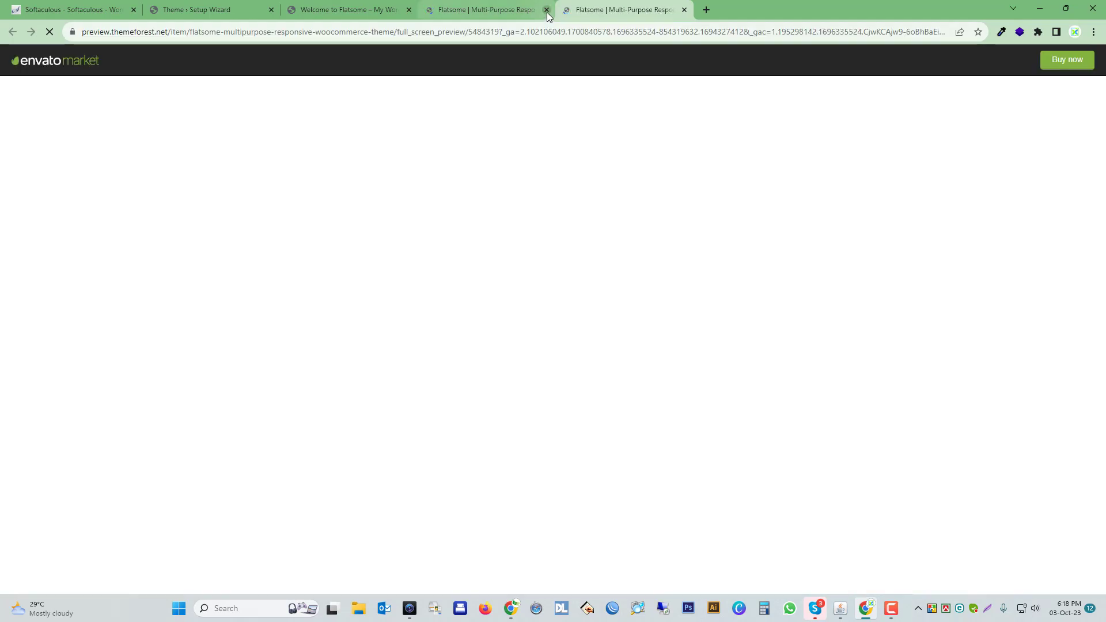
left_click(547, 10)
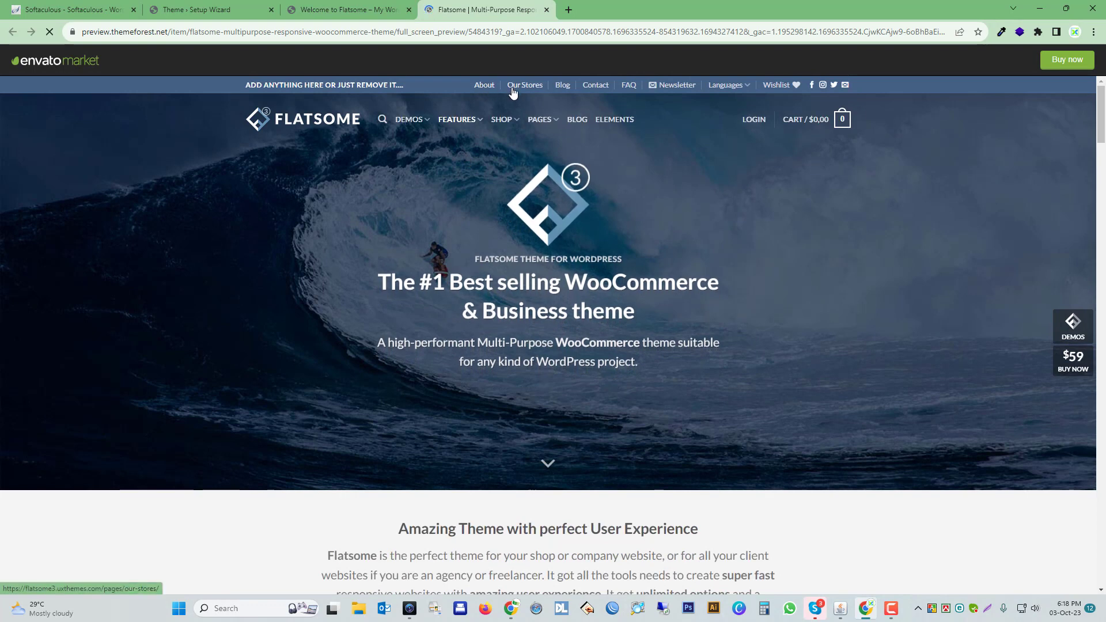
Open the Grid Style 1 and Grid Style 2 shop demos from the theme's live preview.
mouse_move(421, 122)
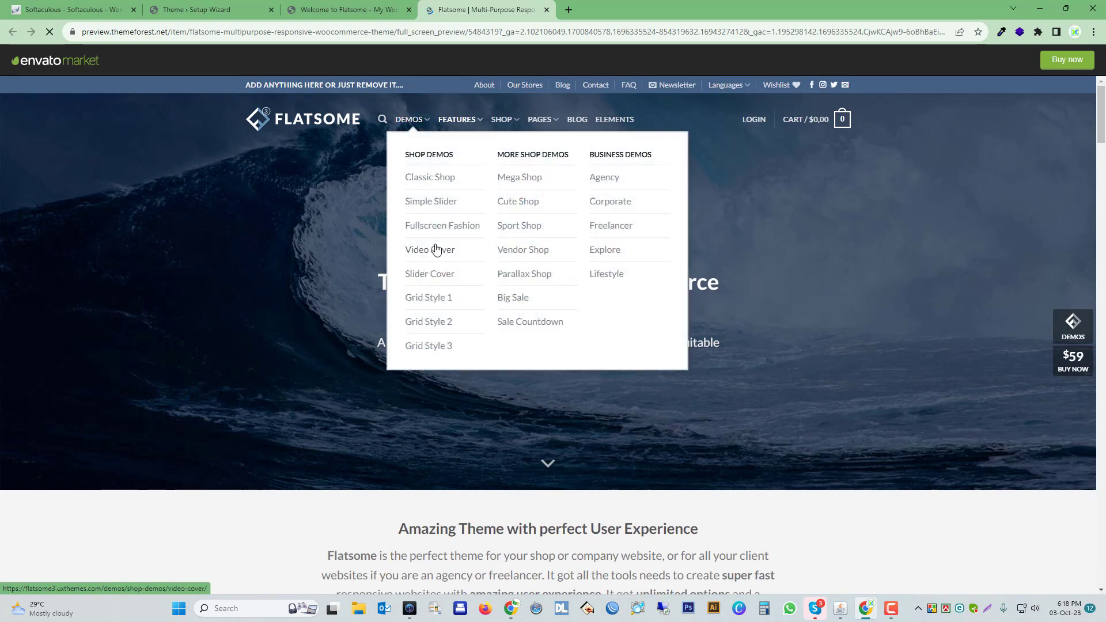
left_click(443, 300)
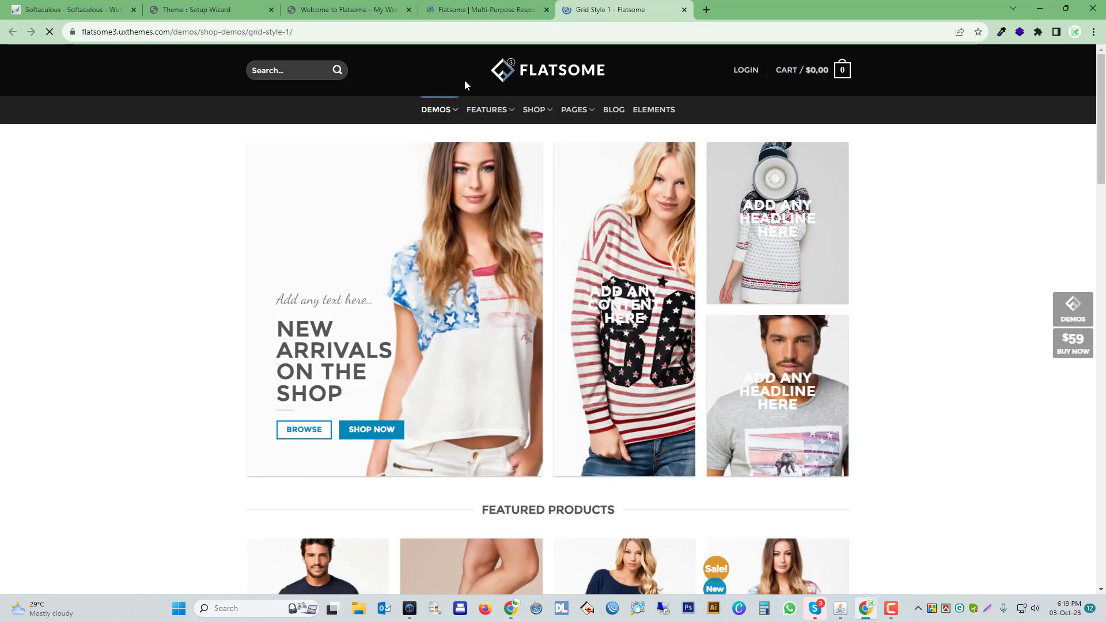
mouse_move(449, 118)
left_click(368, 305)
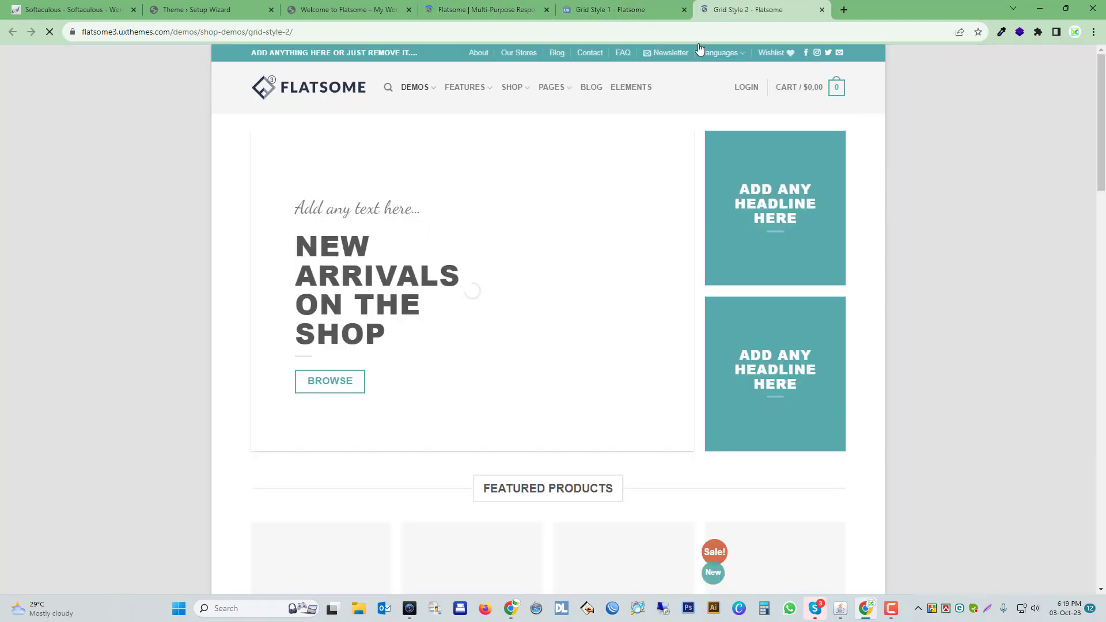
Close the Grid Style 1 demo and the theme preview, and look through the Grid Style 2 demo page.
left_click(684, 10)
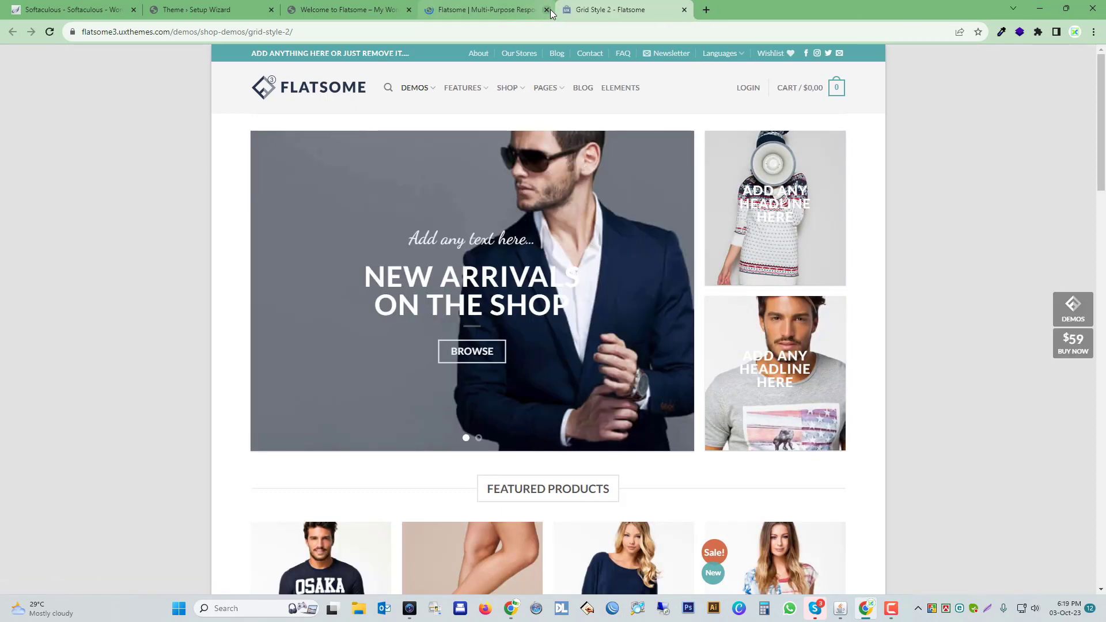
left_click(546, 10)
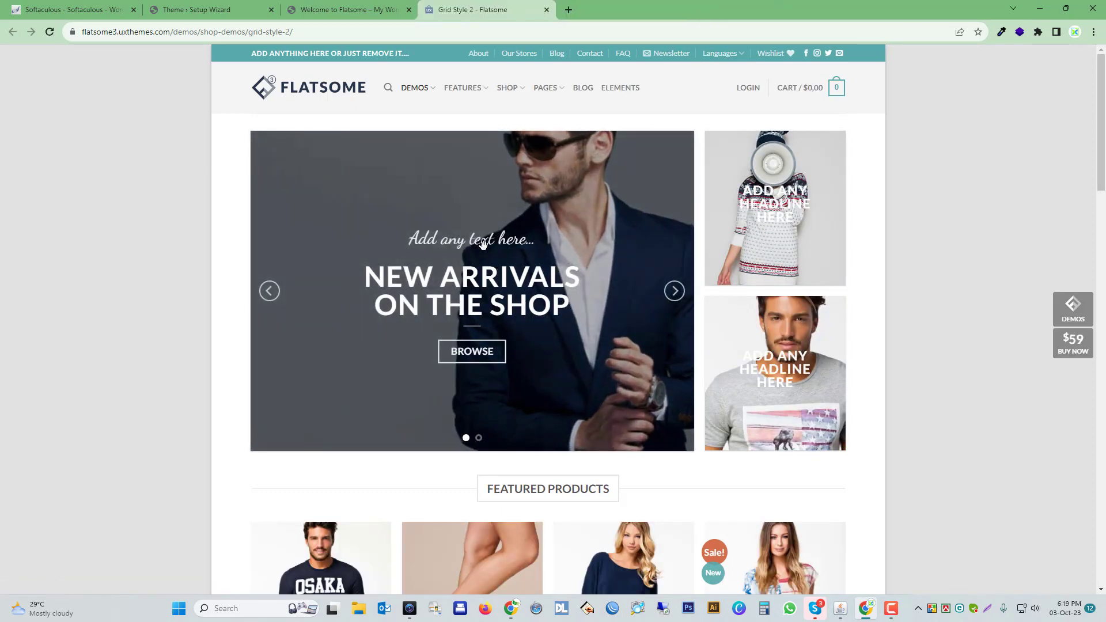
scroll(550, 329, "down", 10)
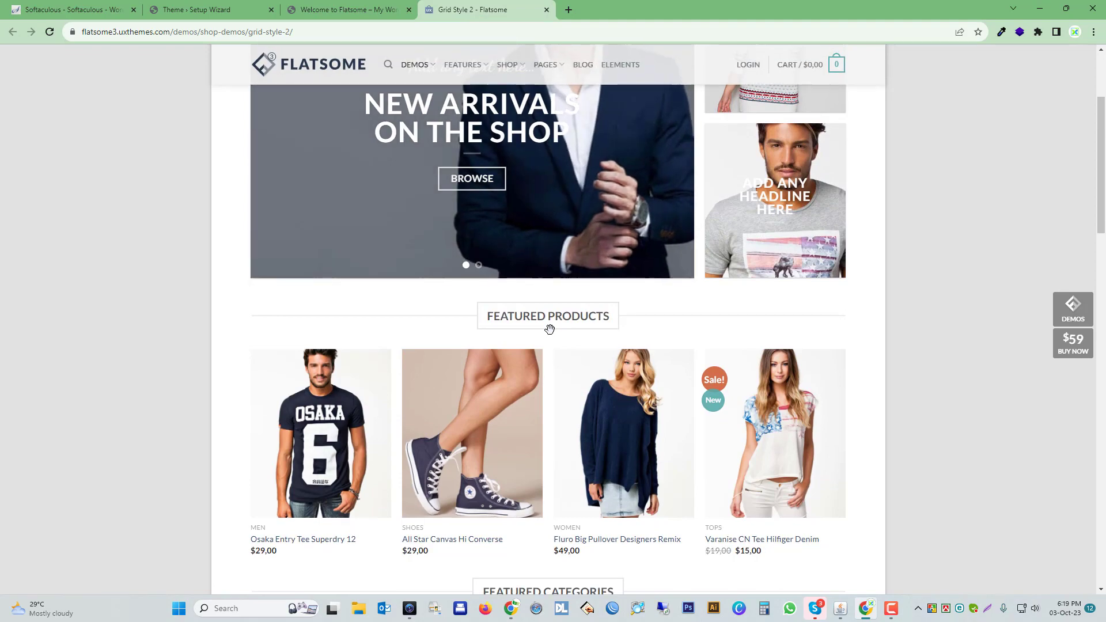
scroll(549, 335, "up", 10)
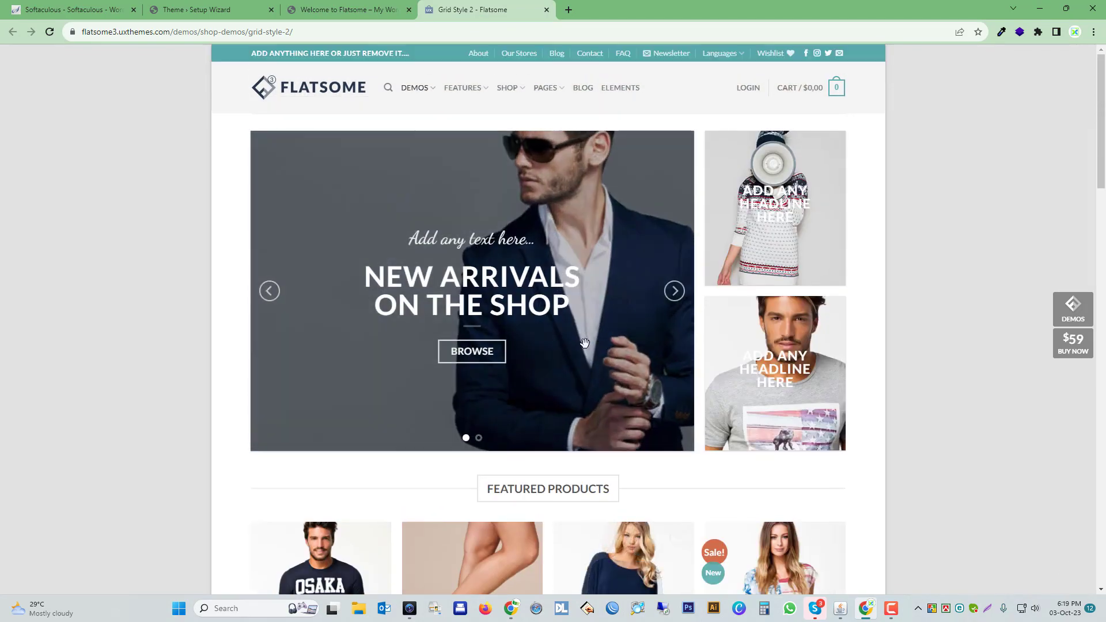
Return to the theme setup wizard and install the demo content with all items selected.
scroll(595, 343, "down", 6)
scroll(596, 337, "up", 6)
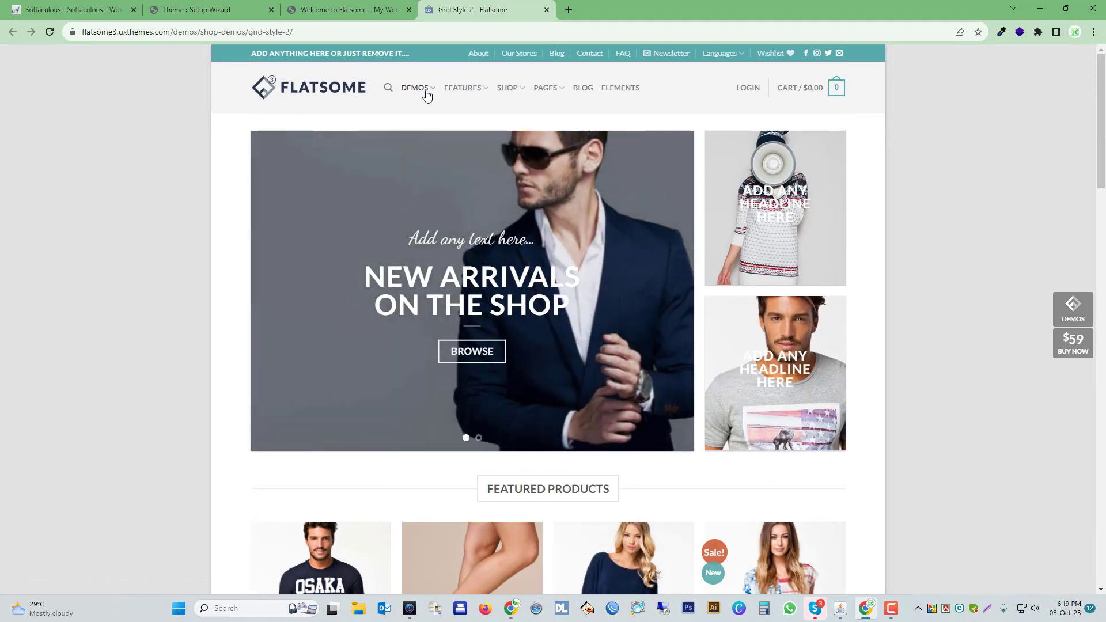
mouse_move(424, 91)
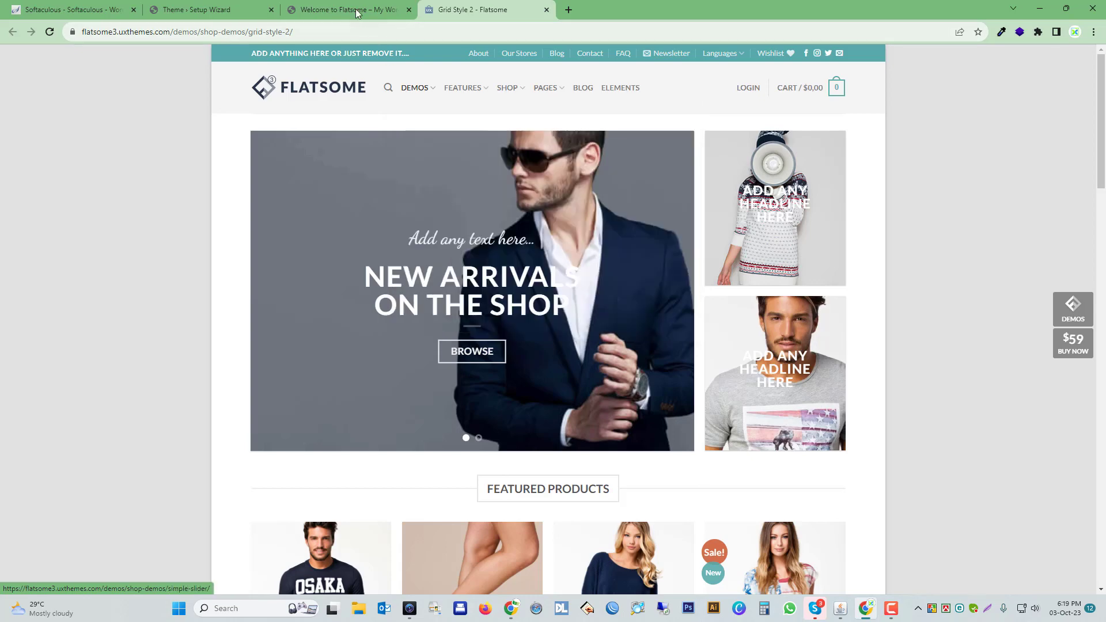
left_click(368, 10)
left_click(265, 6)
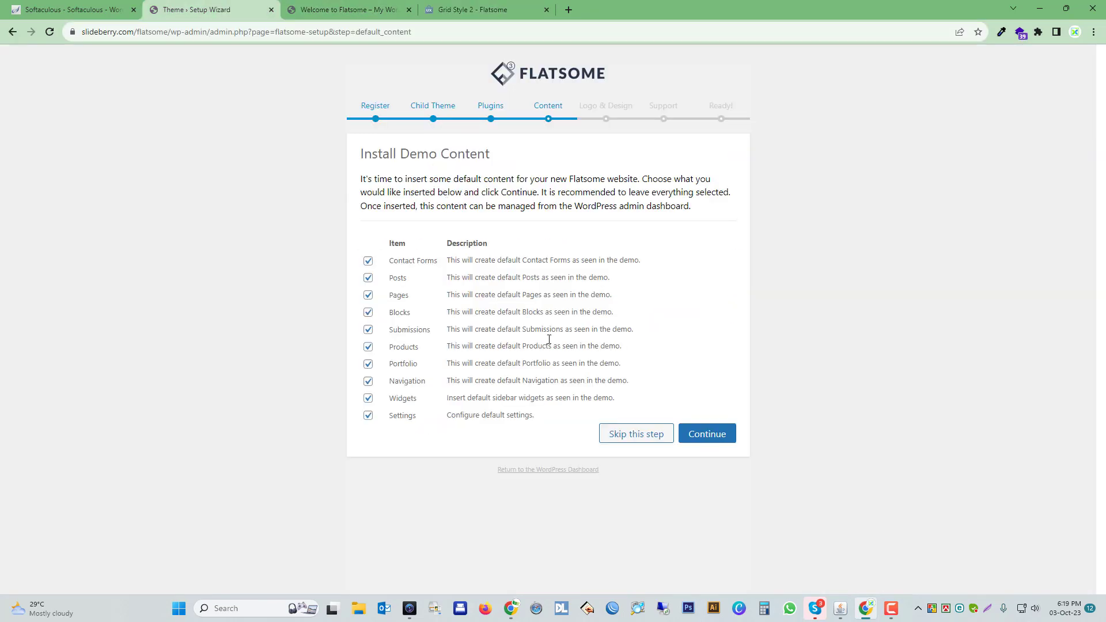
left_click(714, 436)
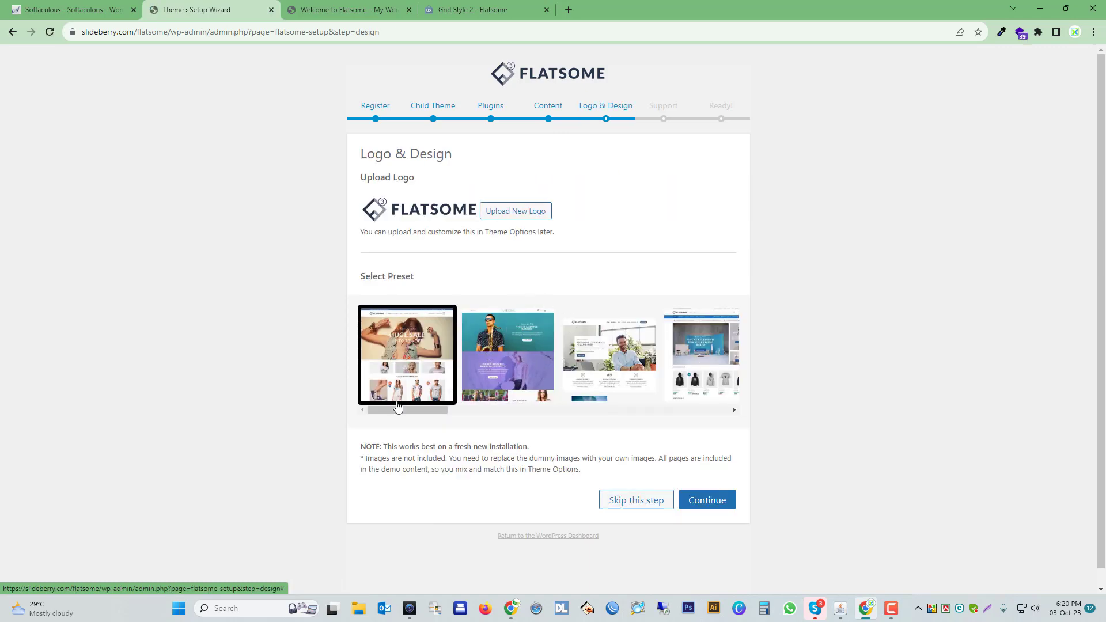
Open the Classic Shop and Simple Slider shop demos from the Flatsome demo site in new tabs.
left_click(483, 9)
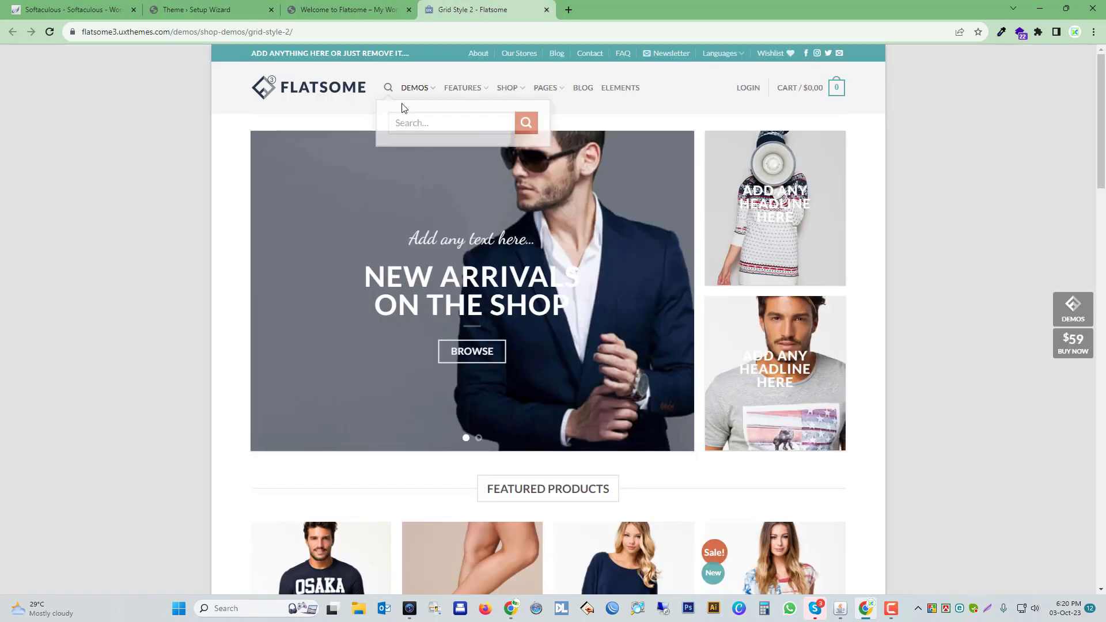
mouse_move(419, 89)
left_click(433, 148)
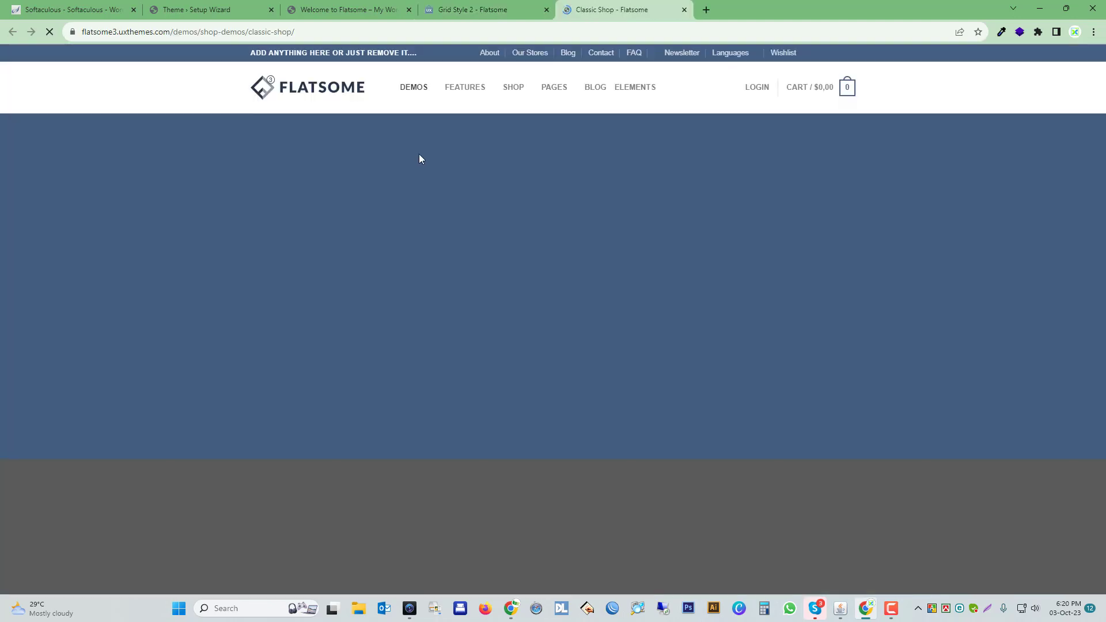
mouse_move(415, 91)
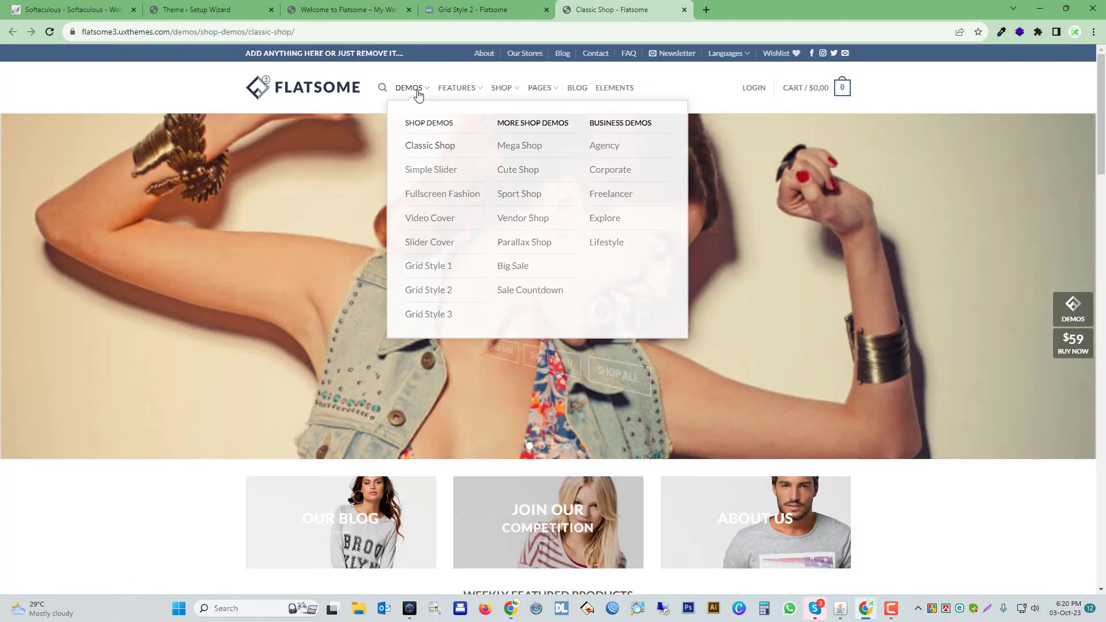
left_click(431, 176)
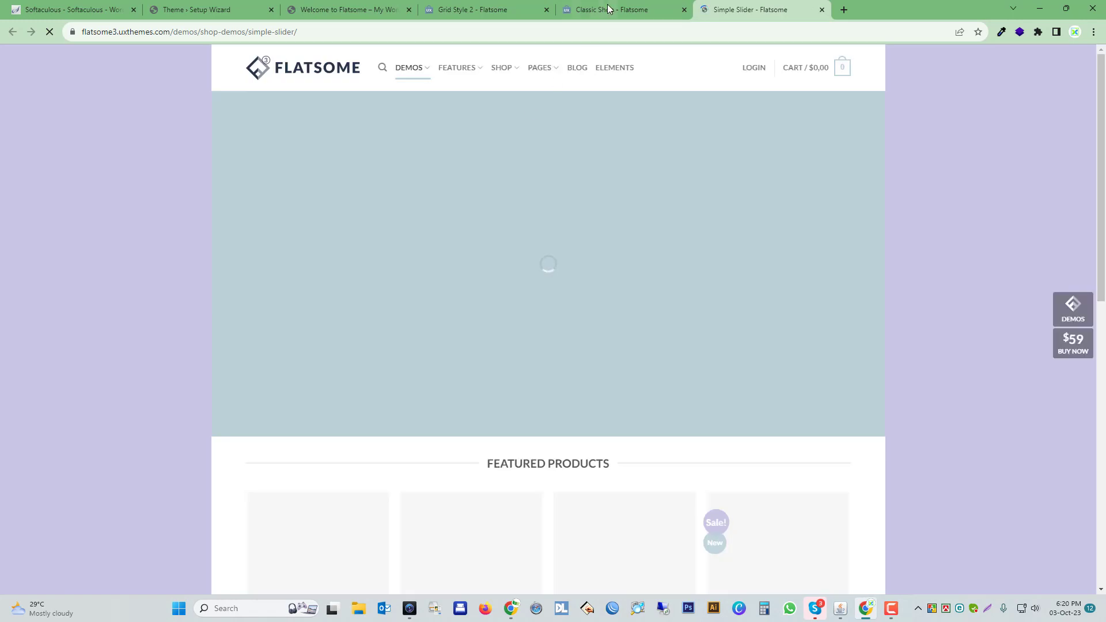
Look through the Classic Shop demo, then replace the Simple Slider demo tab with the Grid Style 2 demo.
left_click(610, 9)
mouse_move(419, 104)
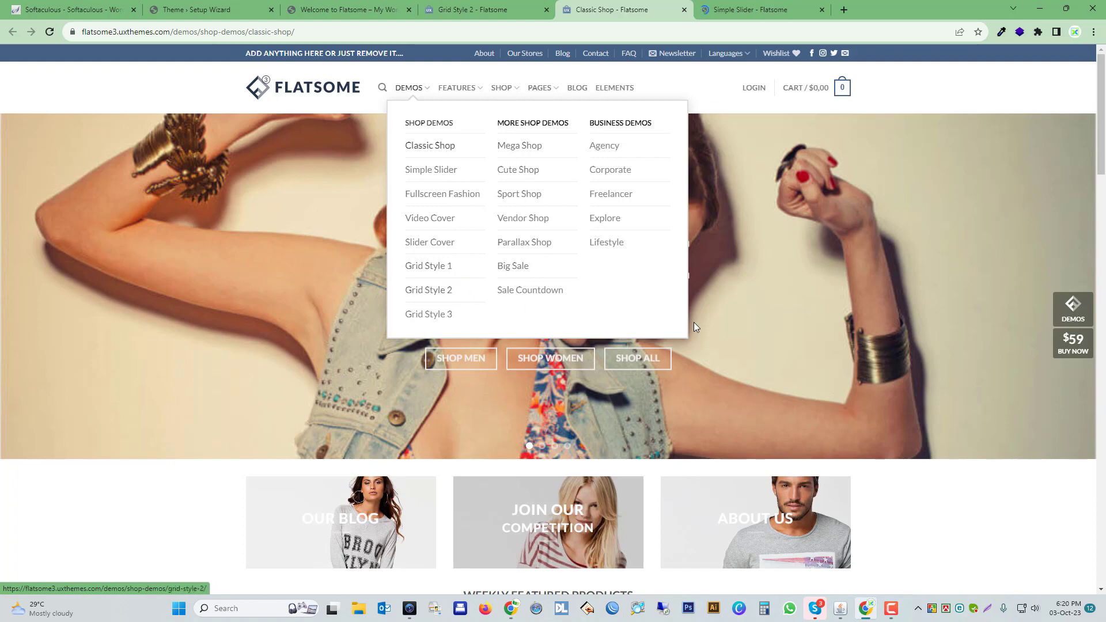
scroll(717, 320, "down", 15)
scroll(714, 317, "up", 9)
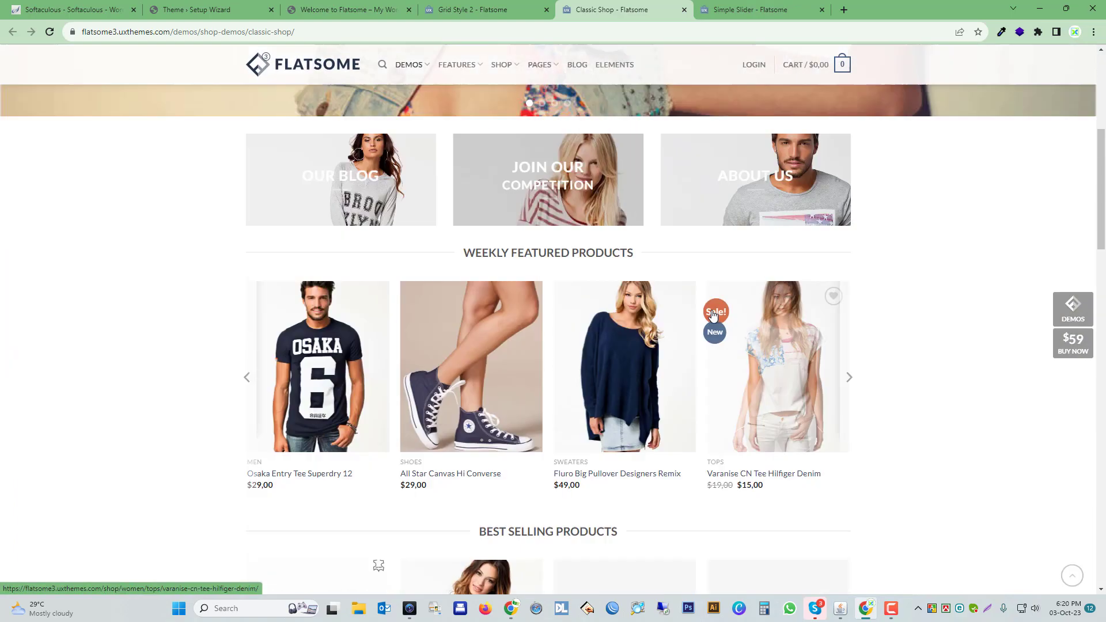
scroll(712, 313, "up", 6)
left_click(822, 10)
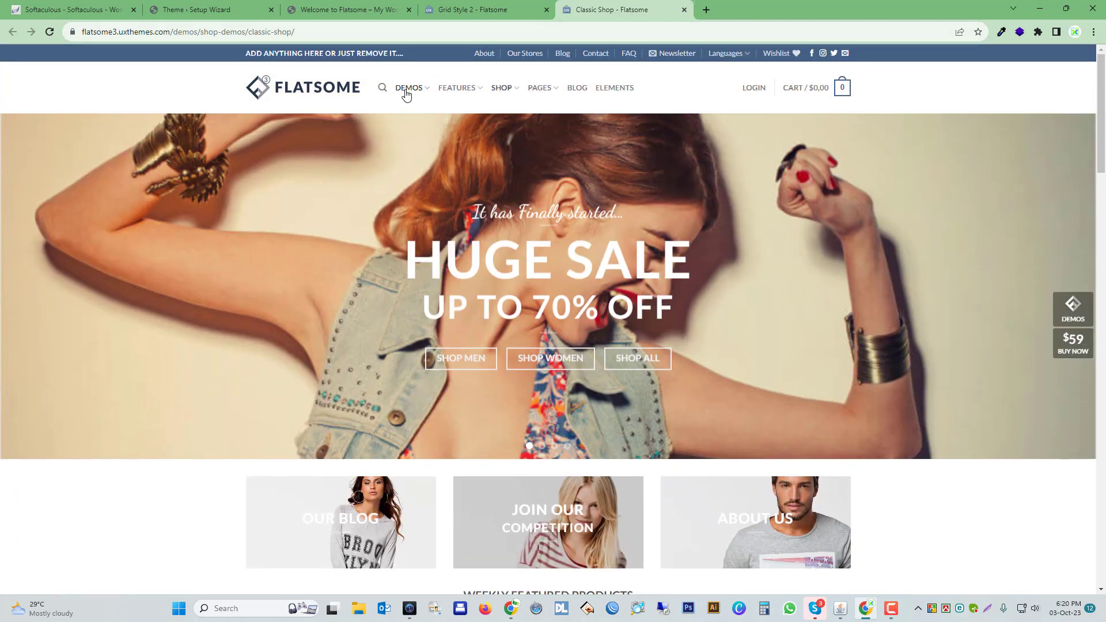
left_click(439, 291)
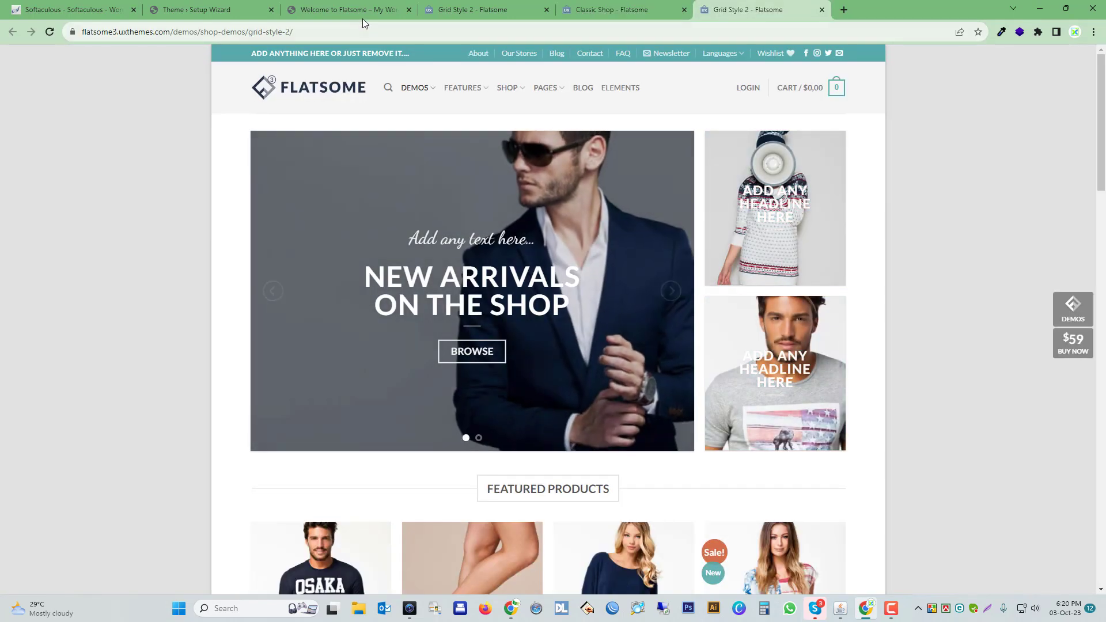
Choose the shop preset with the blue header bar in the wizard's Logo & Design step and continue.
left_click(354, 11)
left_click(222, 12)
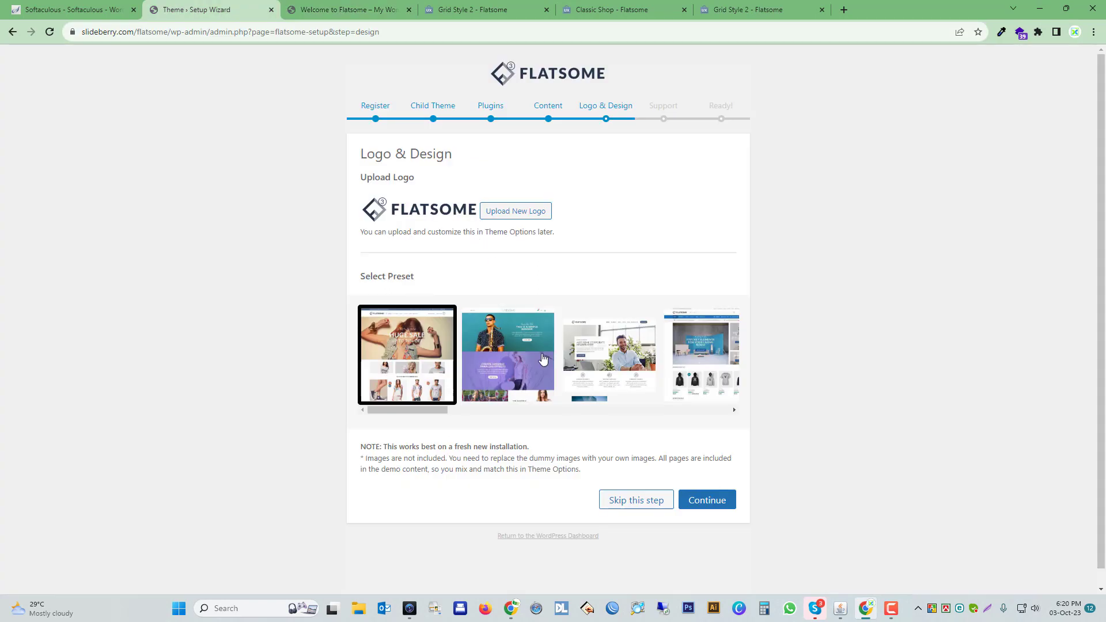
left_click_drag(649, 368, 547, 369)
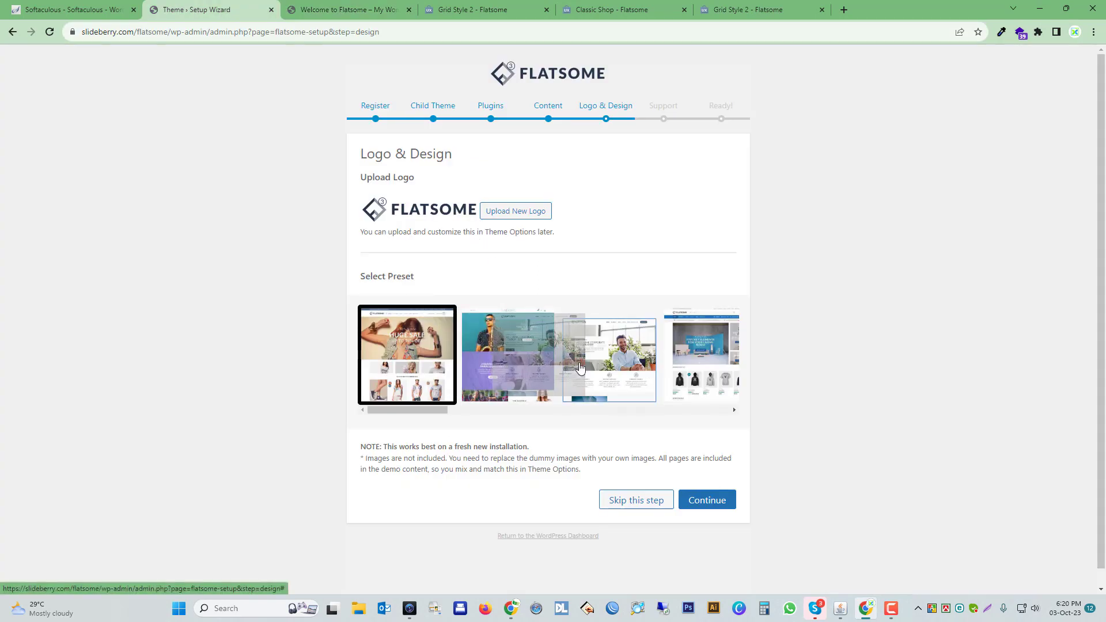
left_click(734, 409)
left_click(734, 411)
left_click(734, 410)
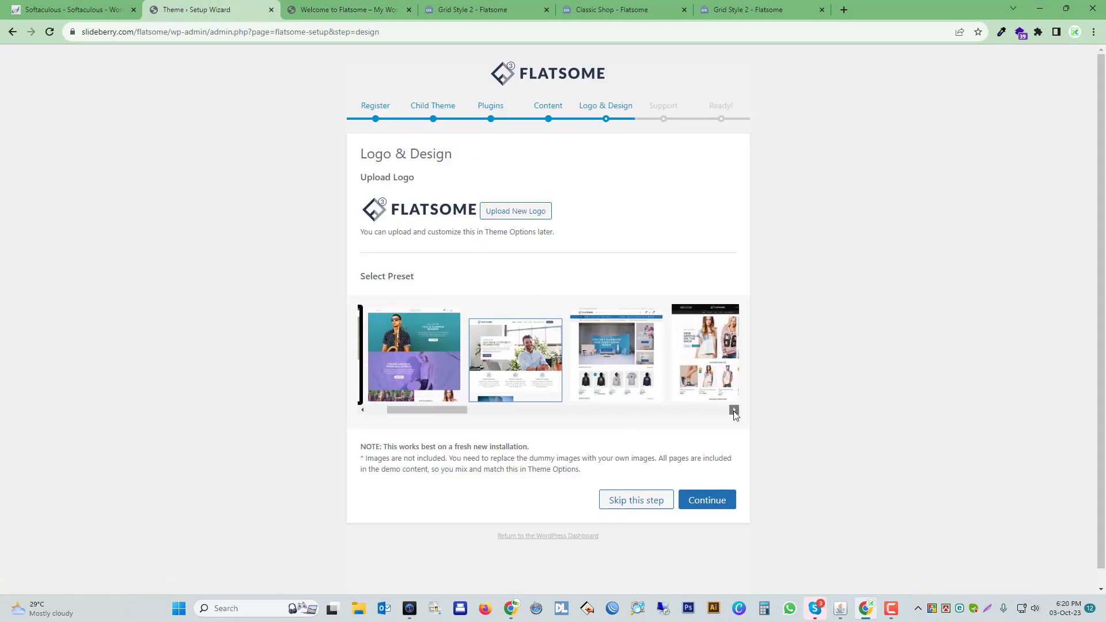
left_click(734, 410)
left_click(734, 410)
left_click(734, 410)
left_click(549, 373)
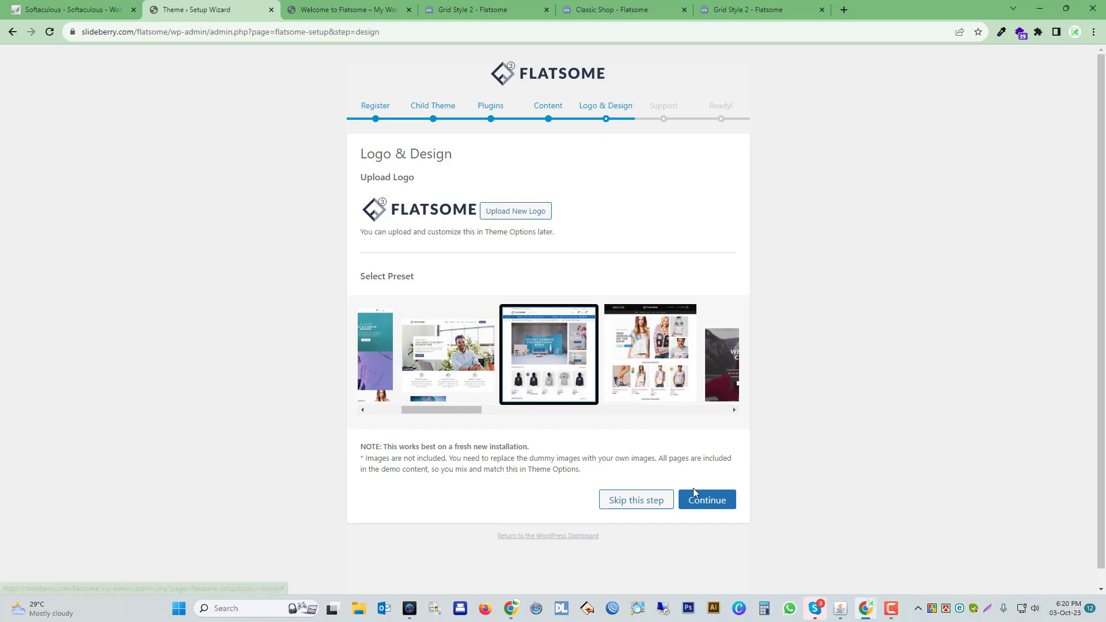
left_click(707, 500)
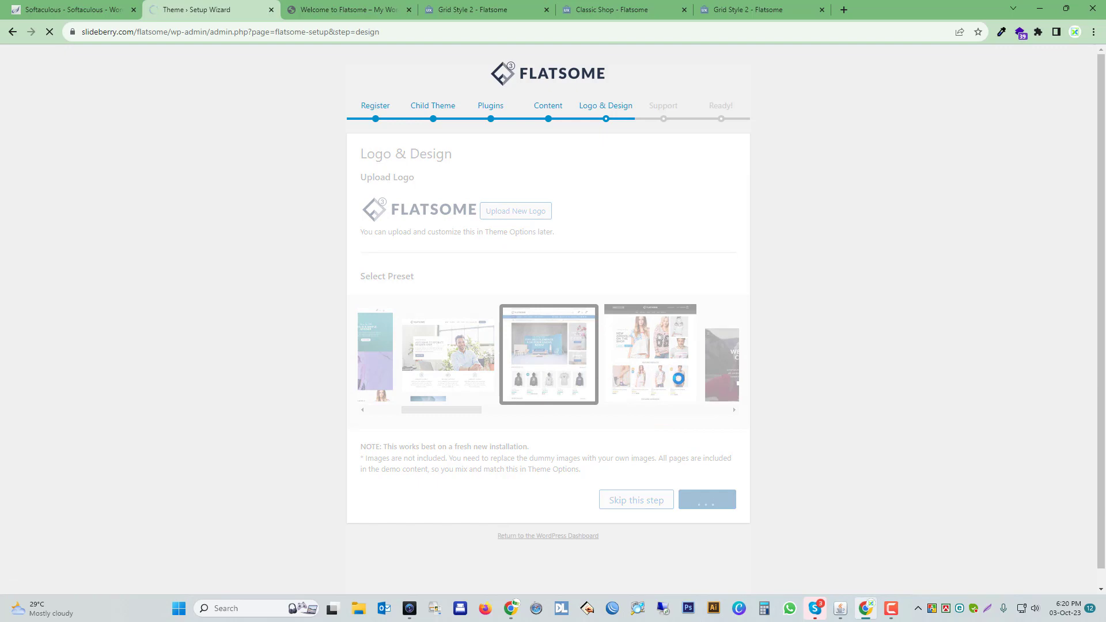
Agree to the wizard's Help and Support terms and load the new website's front page.
left_click(734, 4)
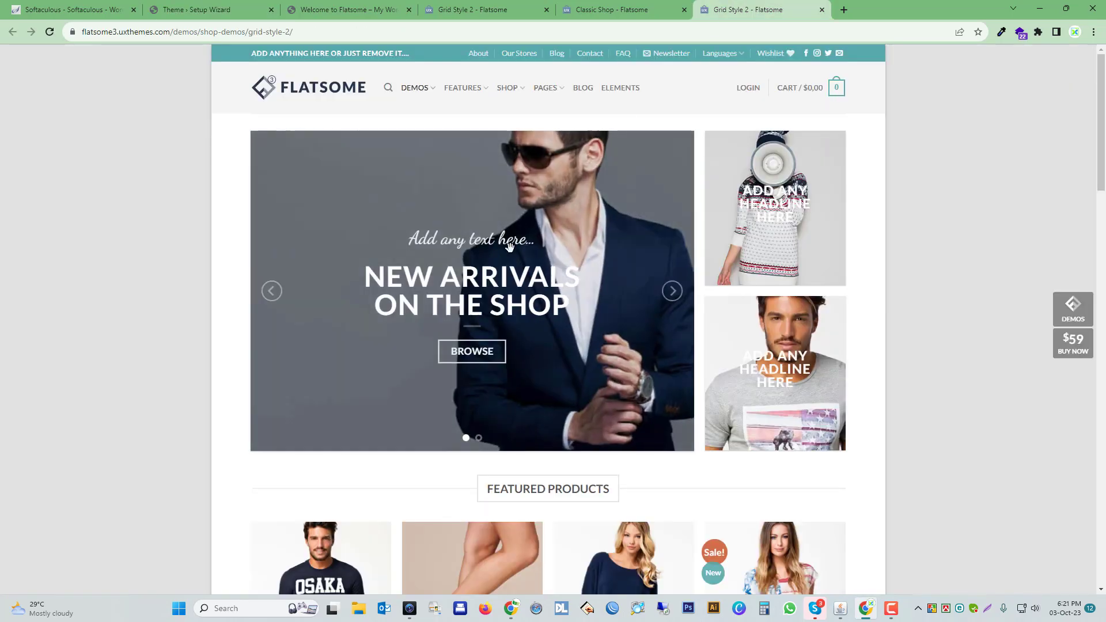
left_click(207, 9)
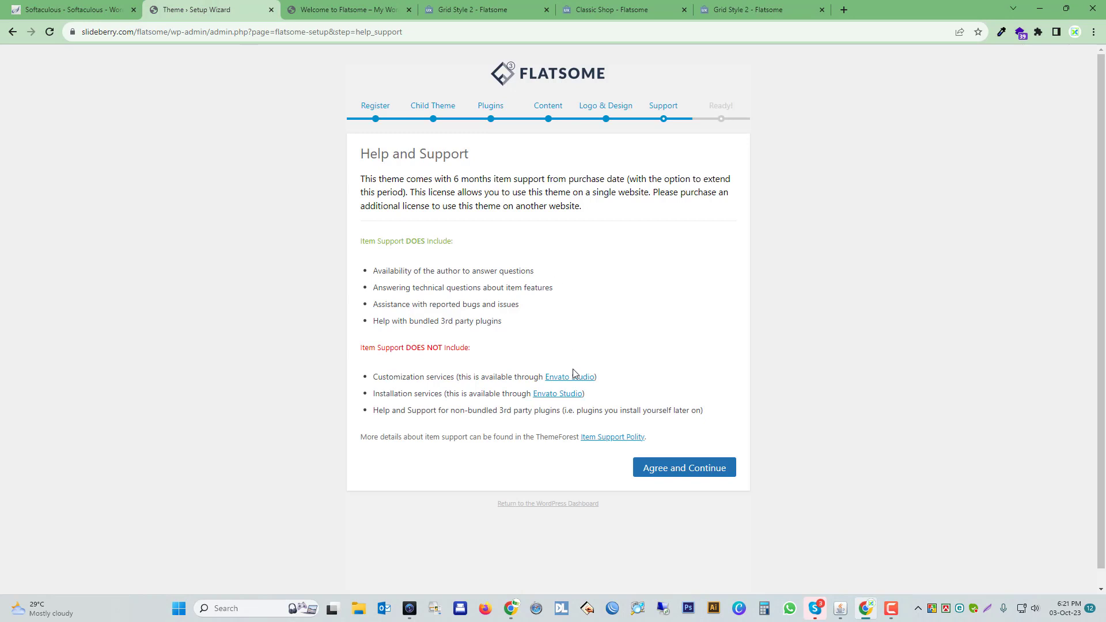
left_click(691, 474)
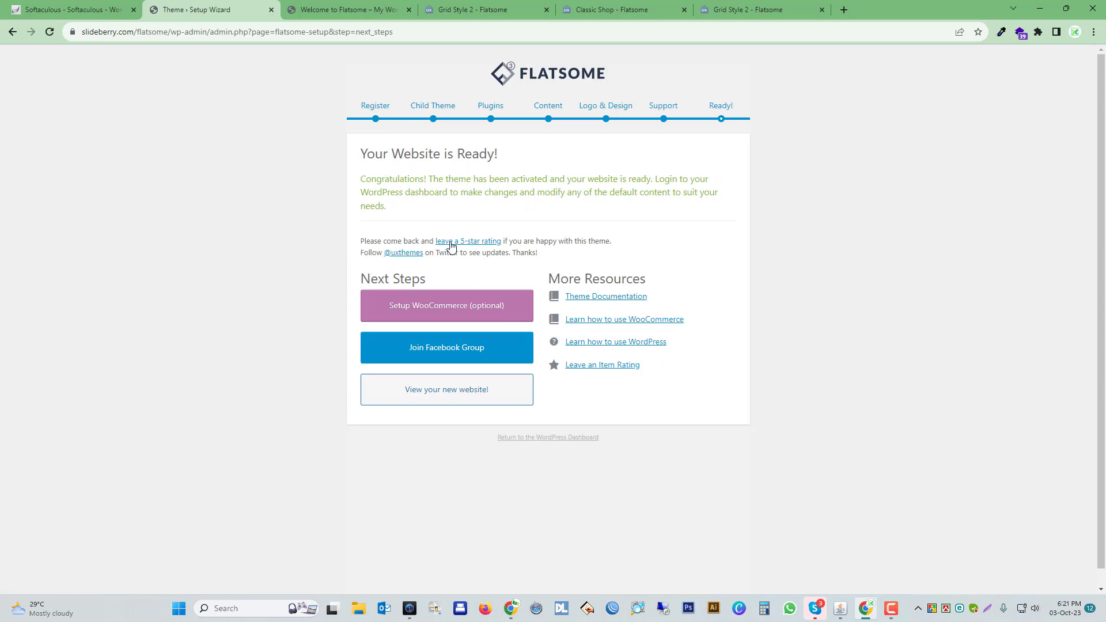
left_click(440, 397)
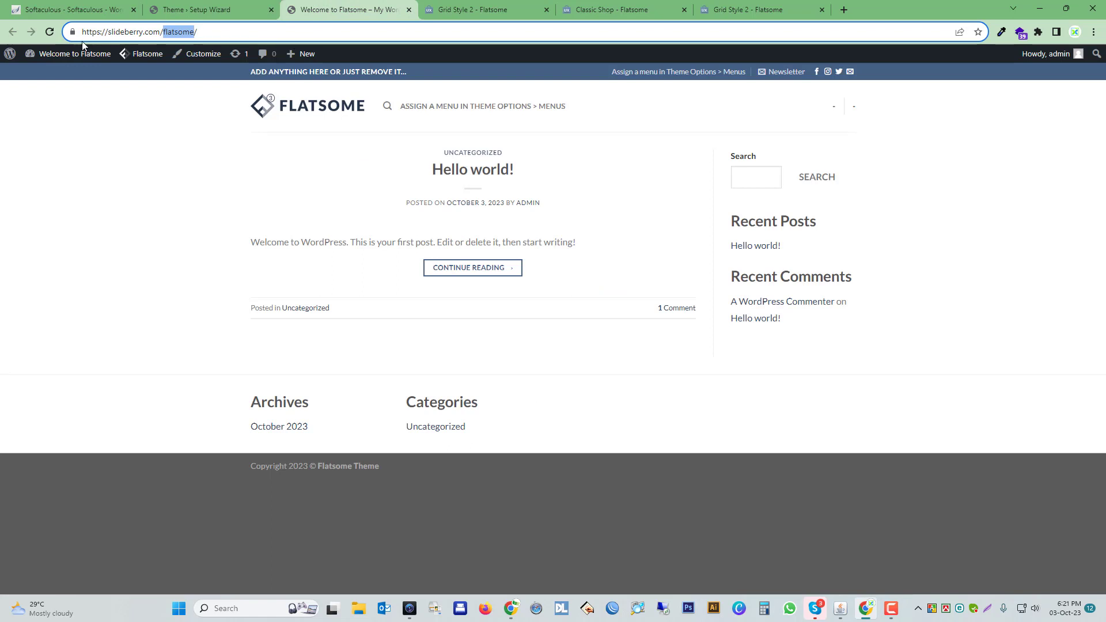
left_click(50, 31)
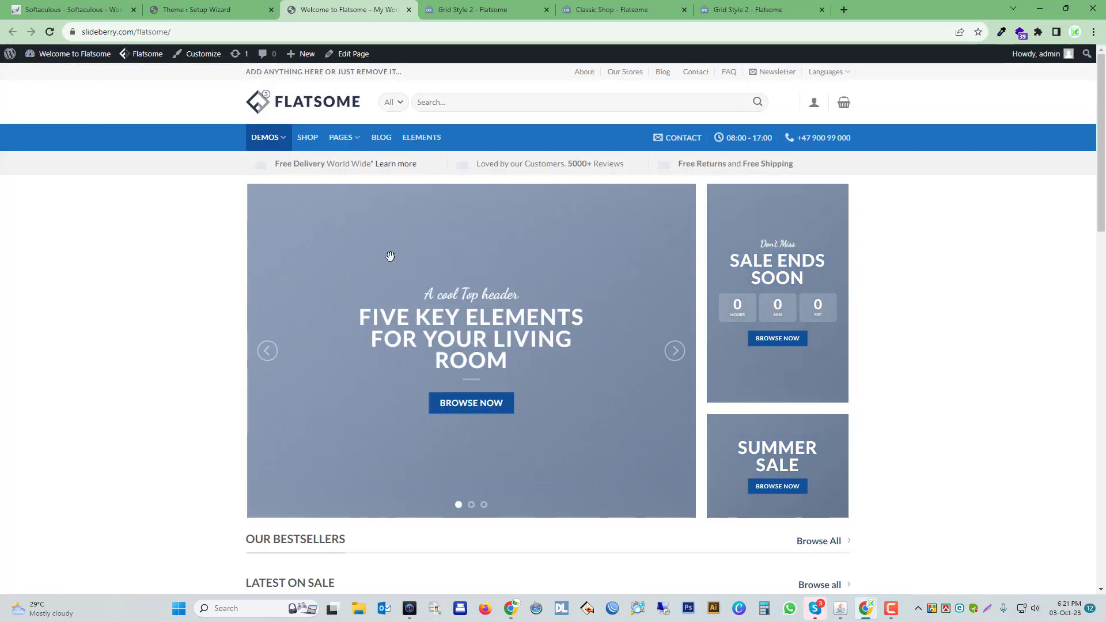
Close the extra Grid Style 2 and Classic Shop demo tabs and return to the new website.
left_click_drag(743, 4, 659, 16)
left_click(684, 10)
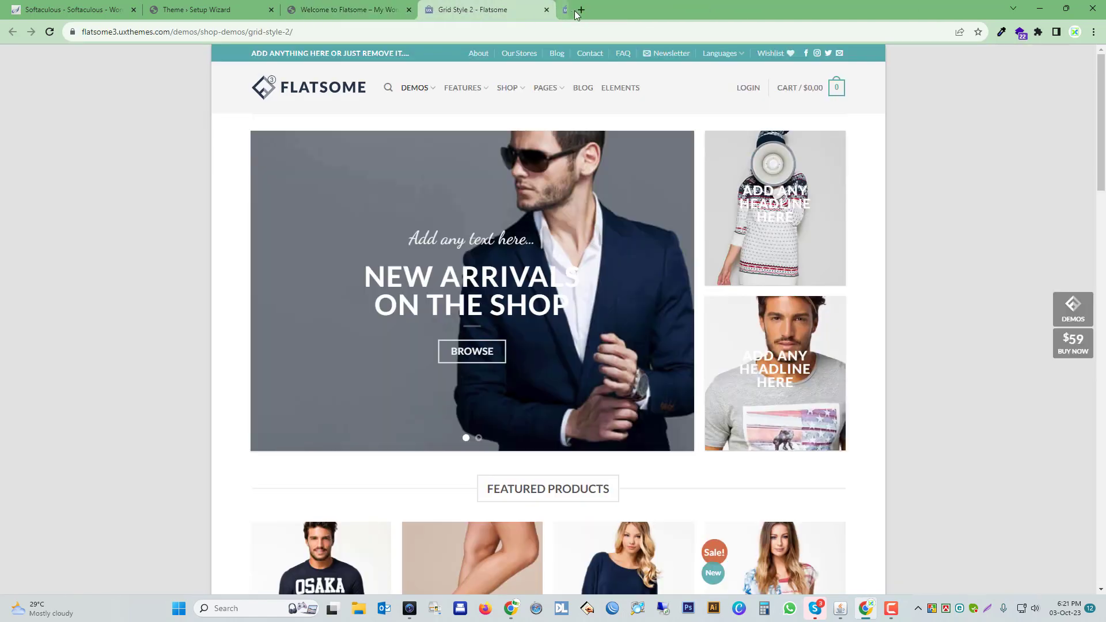
left_click(361, 7)
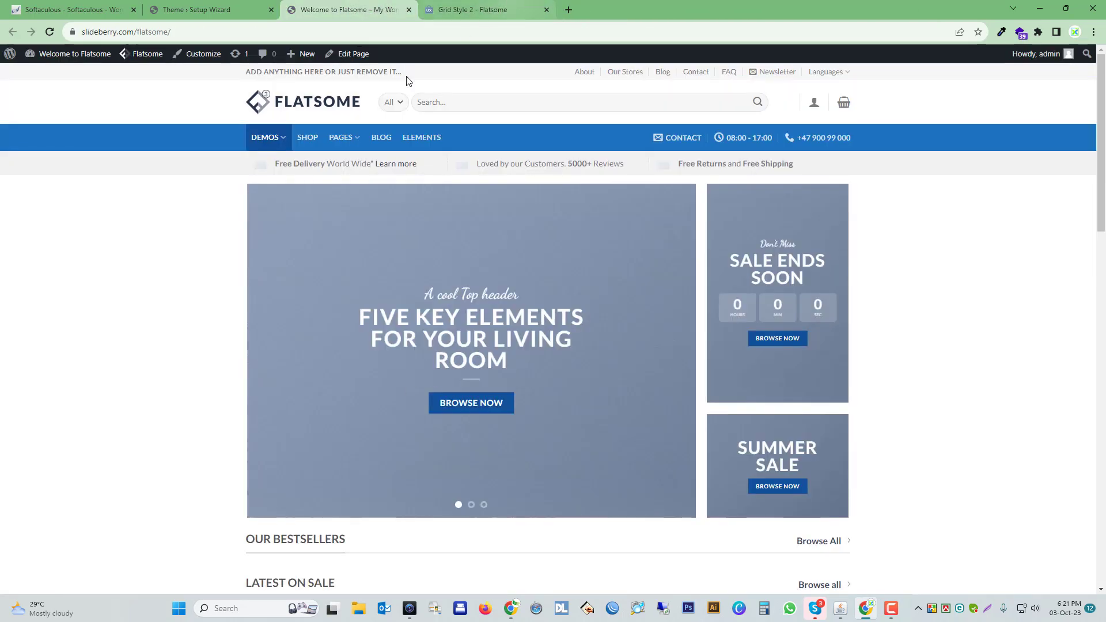
Compare the new website's front page layout with the Grid Style 2 demo.
left_click(511, 6)
left_click(344, 10)
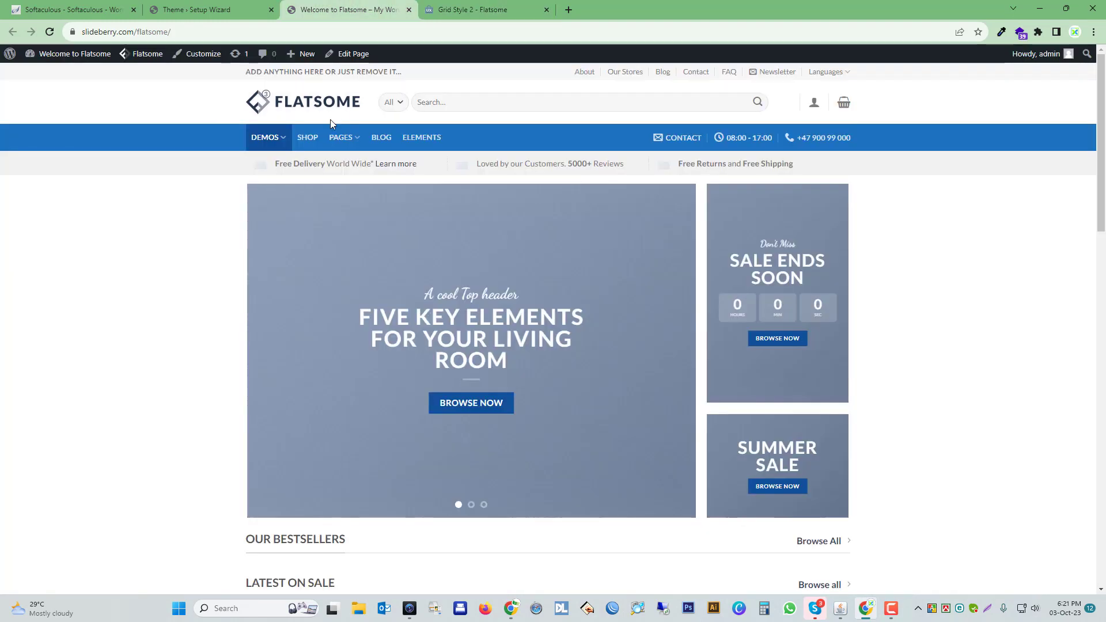
scroll(576, 186, "down", 5)
scroll(570, 193, "up", 4)
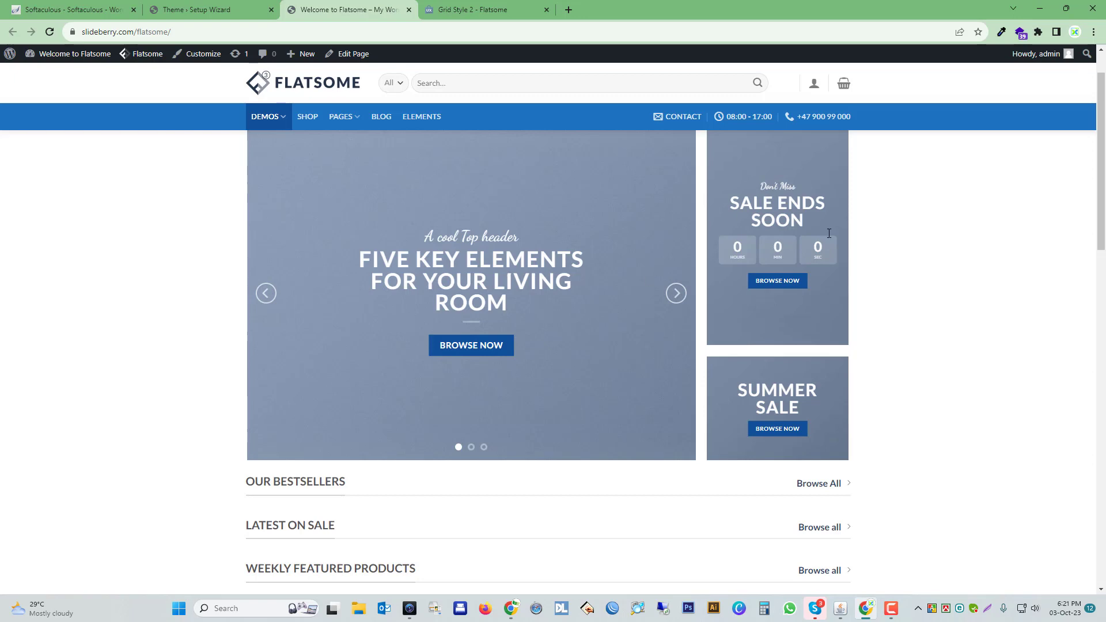
left_click(485, 8)
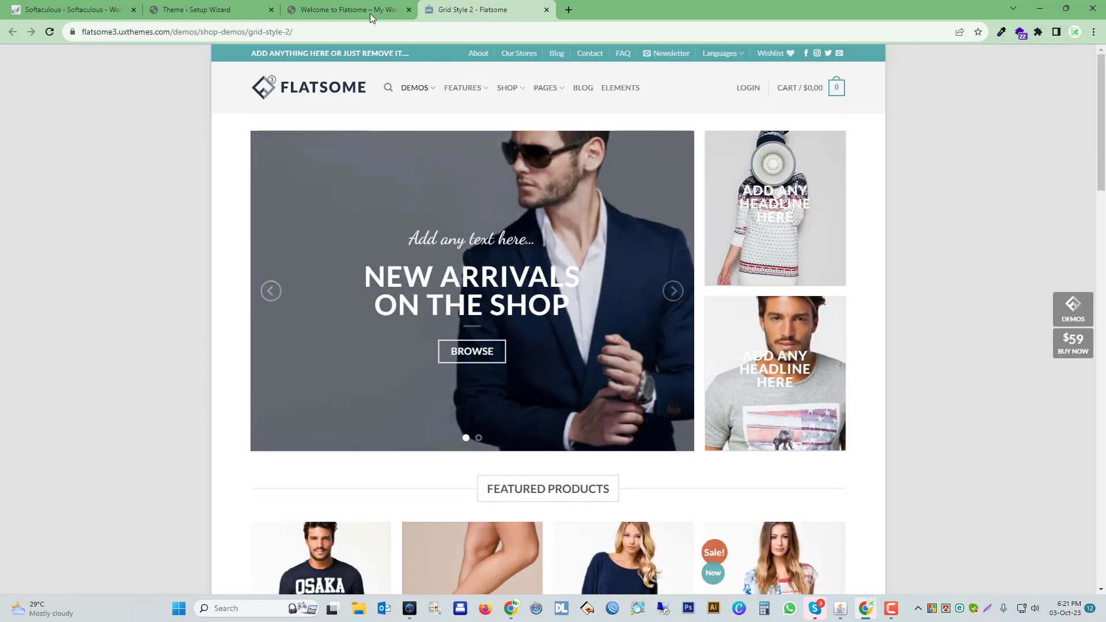
left_click(369, 11)
scroll(808, 387, "down", 3)
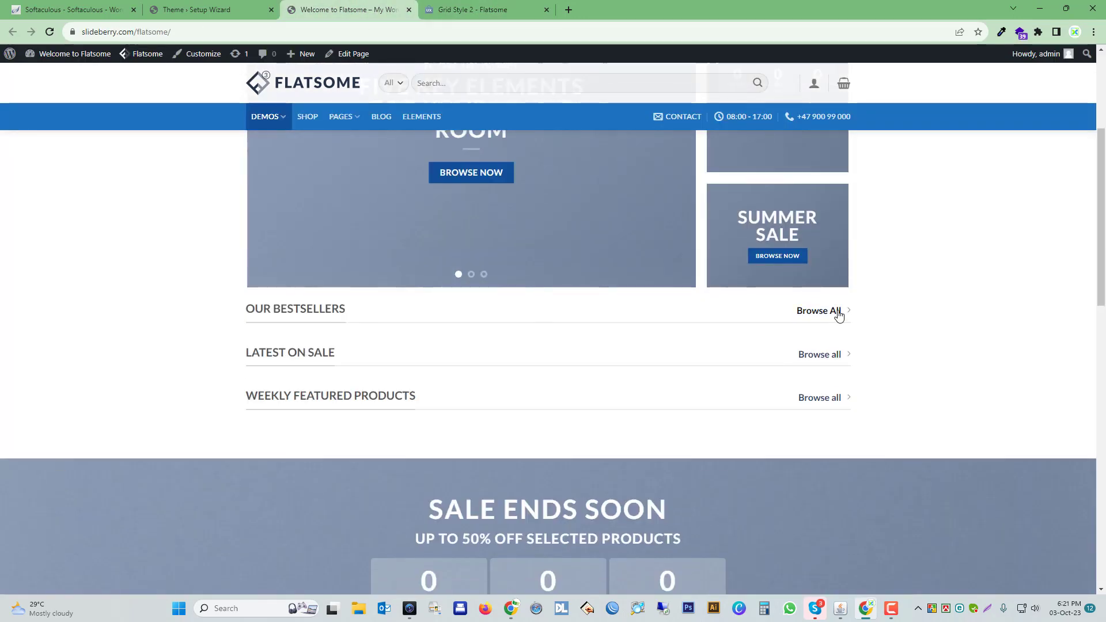
Try the Browse All links of the product sections on the new website's front page.
left_click(838, 315)
scroll(696, 323, "down", 4)
left_click(843, 356)
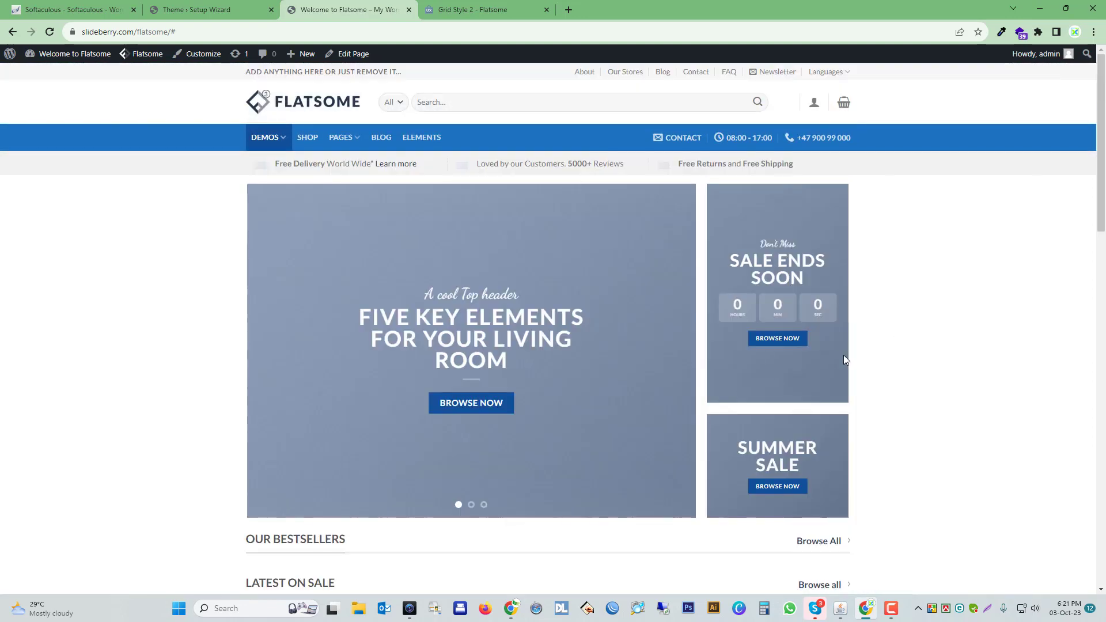
scroll(629, 341, "down", 2)
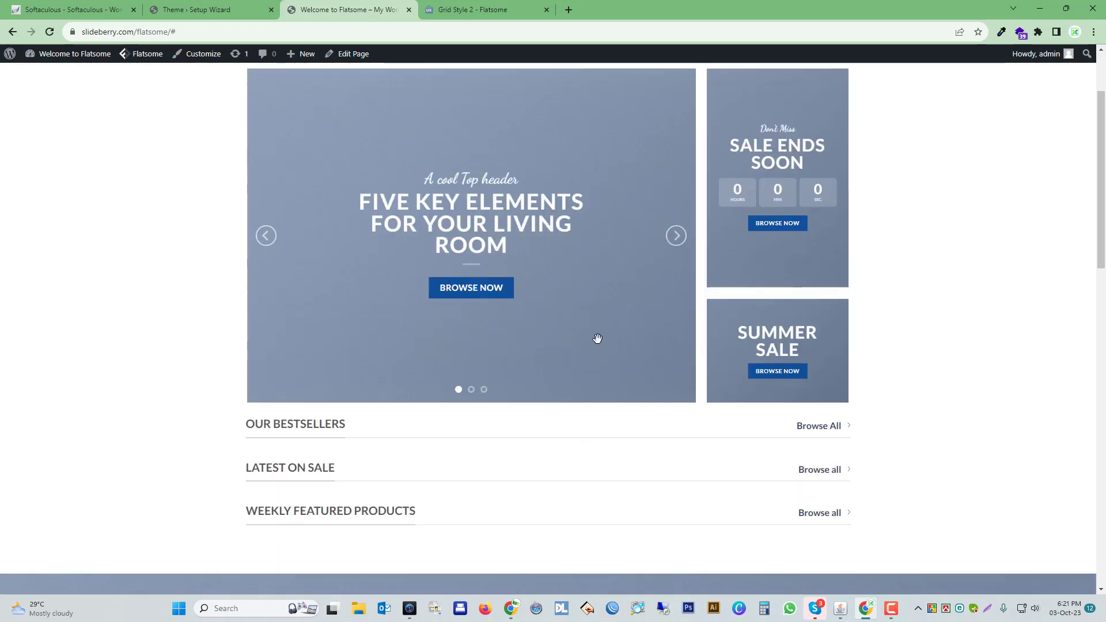
scroll(597, 337, "up", 2)
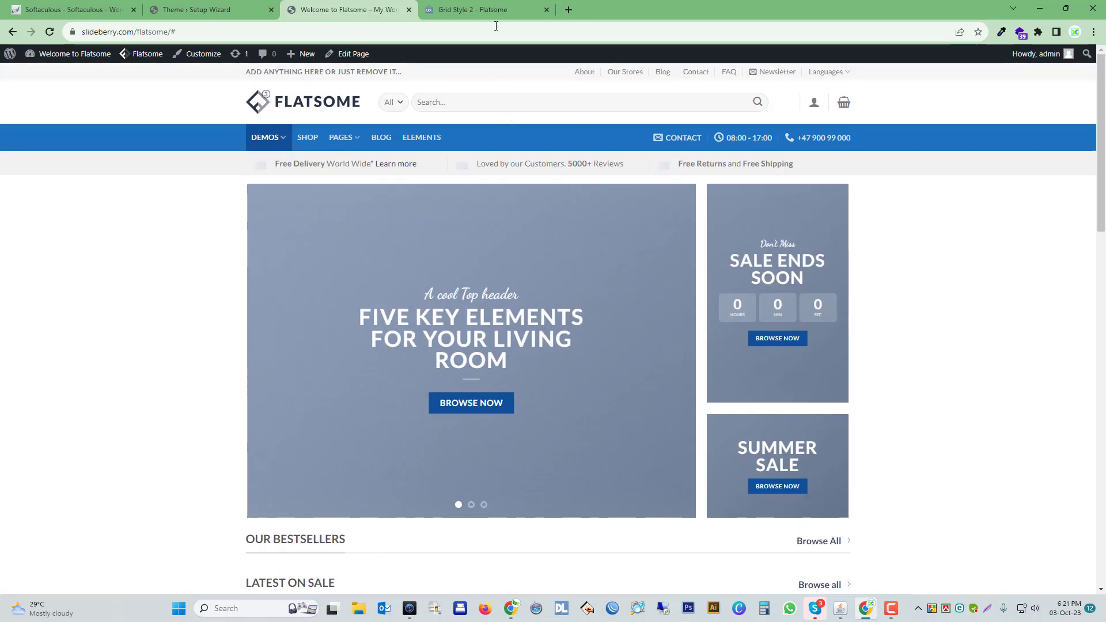
Compare the Grid Style 2 demo's sections with the new site, and open creativeit-bd.com in a new tab.
left_click(496, 12)
scroll(600, 357, "down", 10)
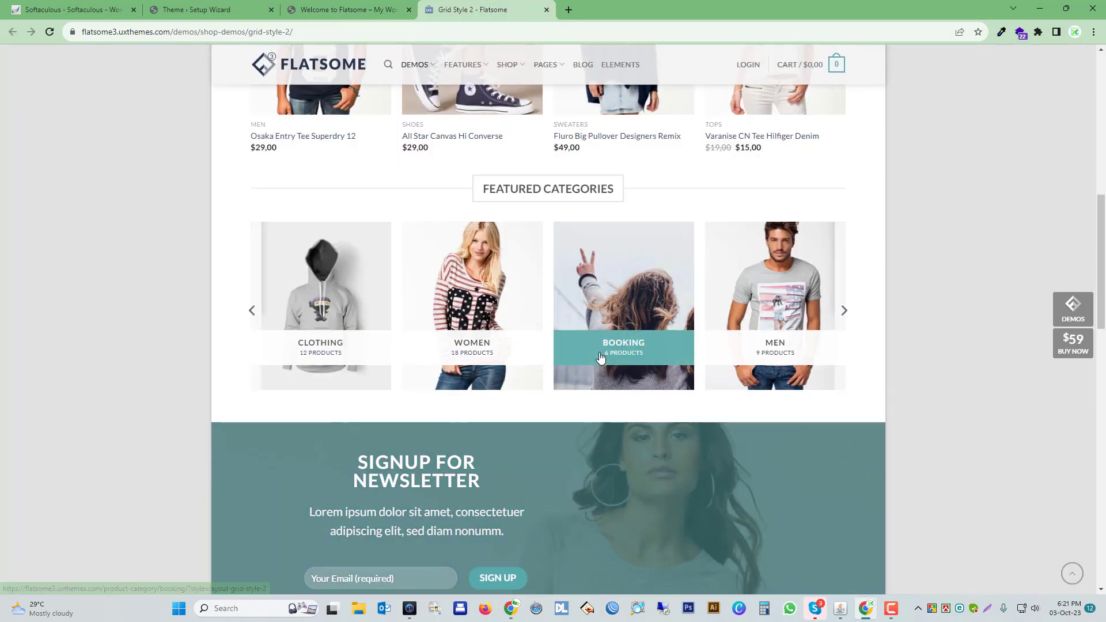
scroll(599, 357, "up", 10)
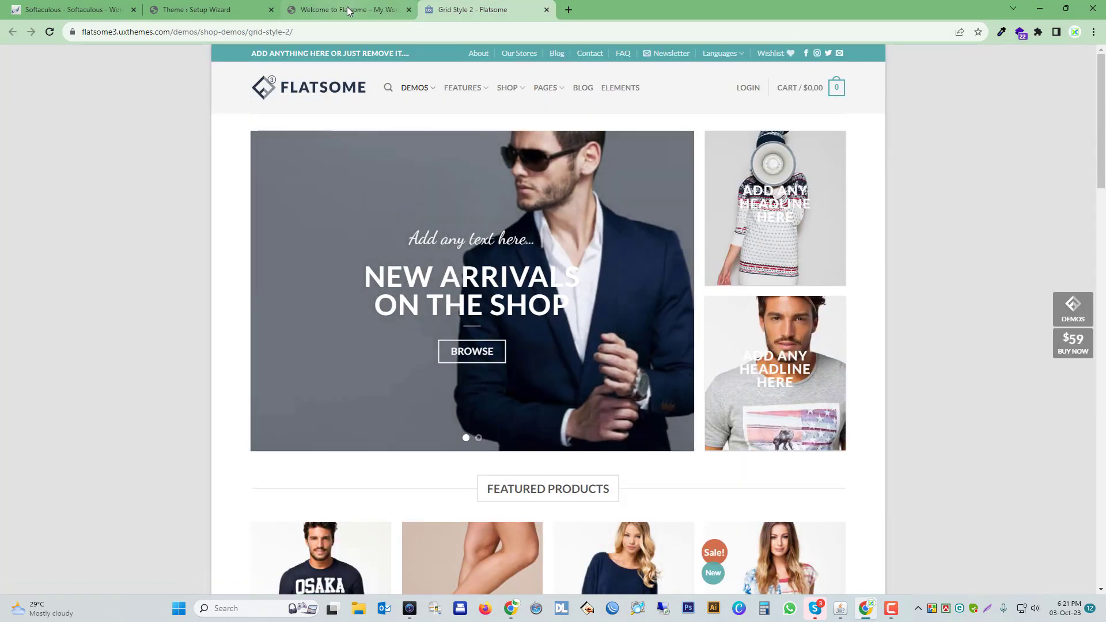
left_click(349, 11)
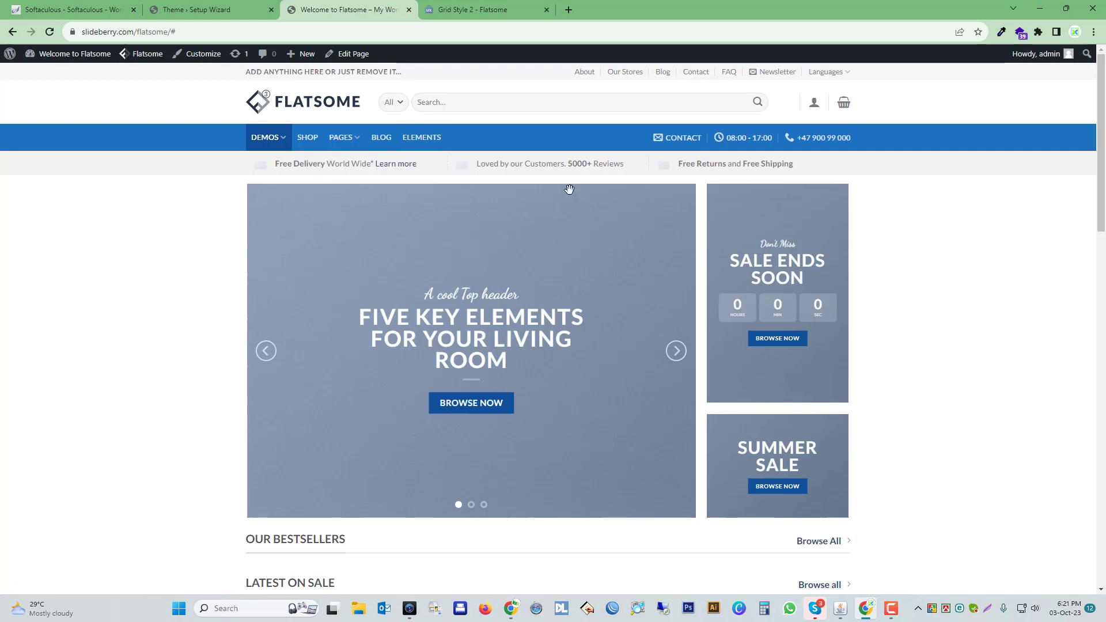
left_click(497, 11)
left_click(569, 11)
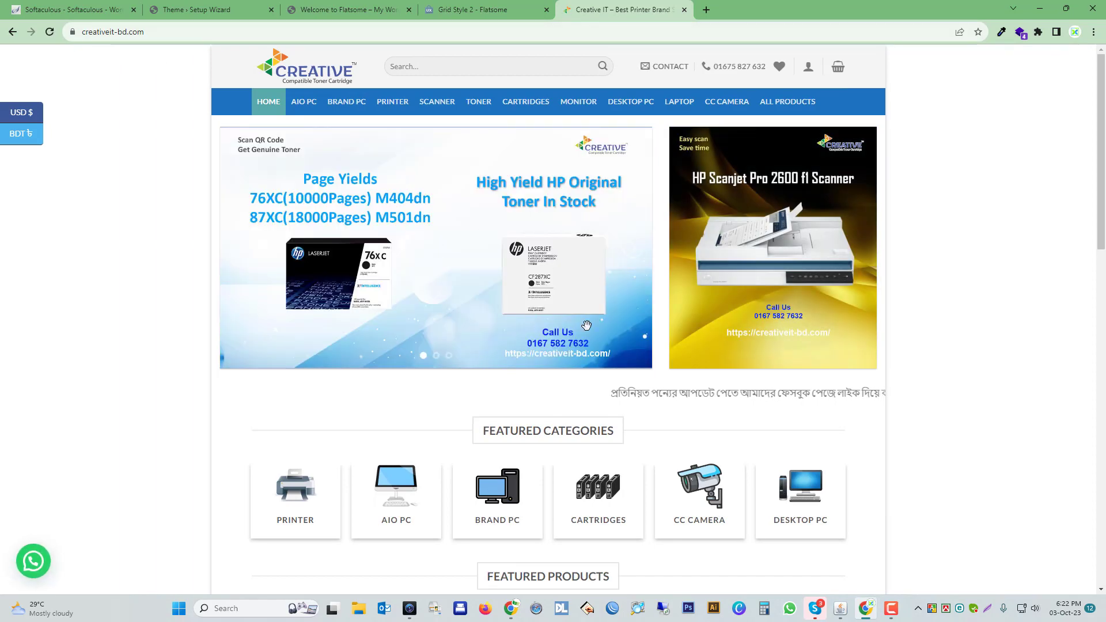
Compare the Grid Style 2 demo's banner and featured sections with the creativeit-bd.com home page.
left_click(467, 10)
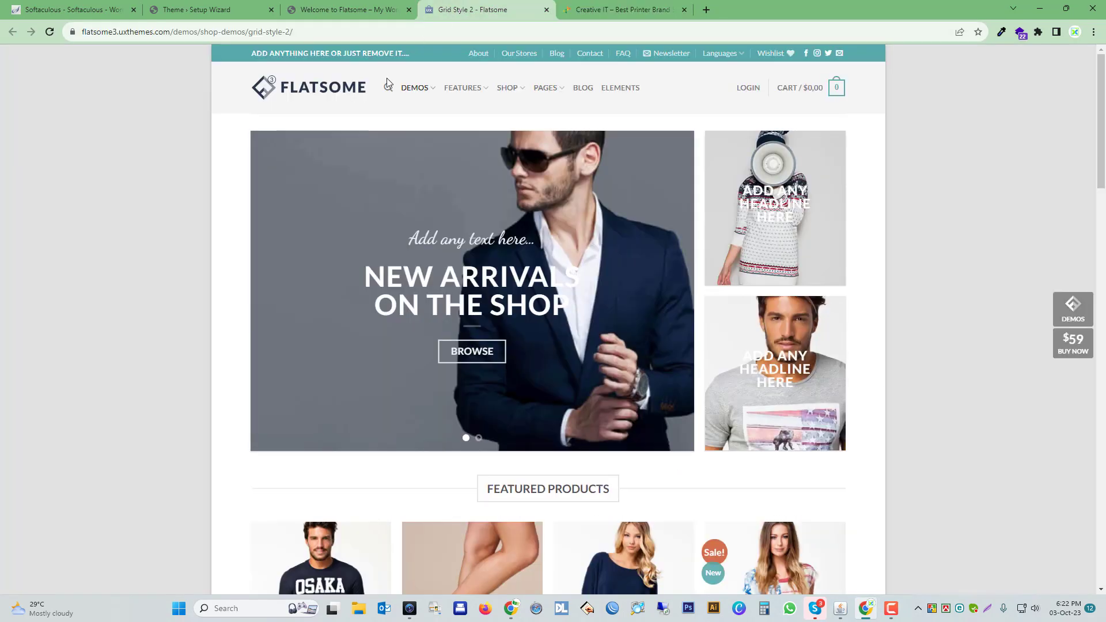
left_click(630, 10)
left_click(472, 10)
scroll(614, 288, "down", 5)
scroll(614, 288, "down", 5)
scroll(614, 287, "up", 11)
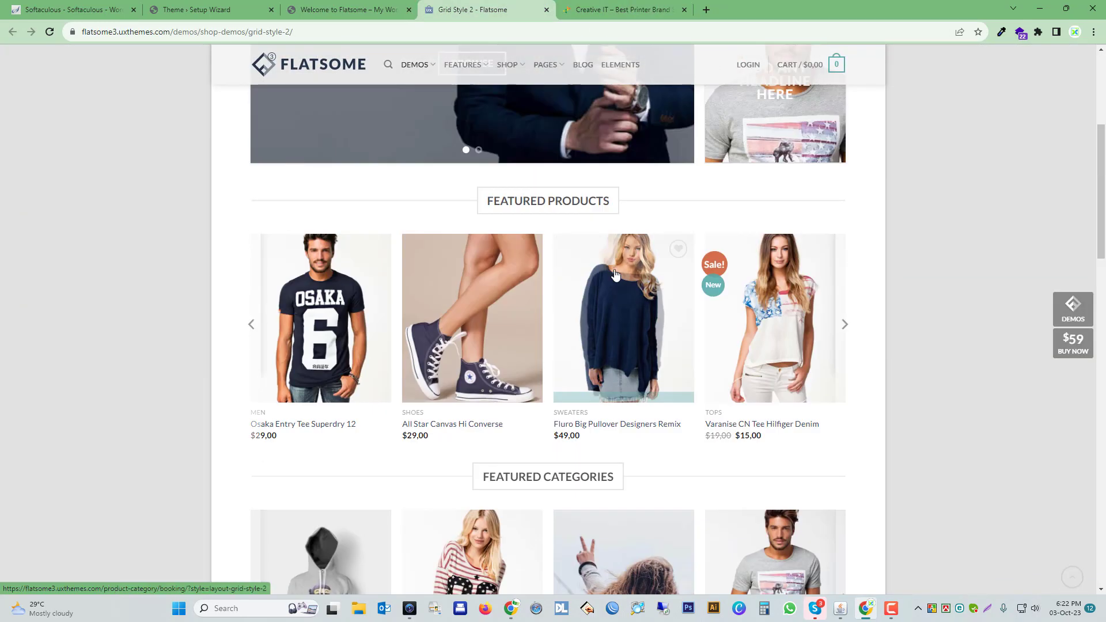
Look over the creativeit-bd.com home page down to its footer and compare it with the new website's front page.
key("ctrl+Tab")
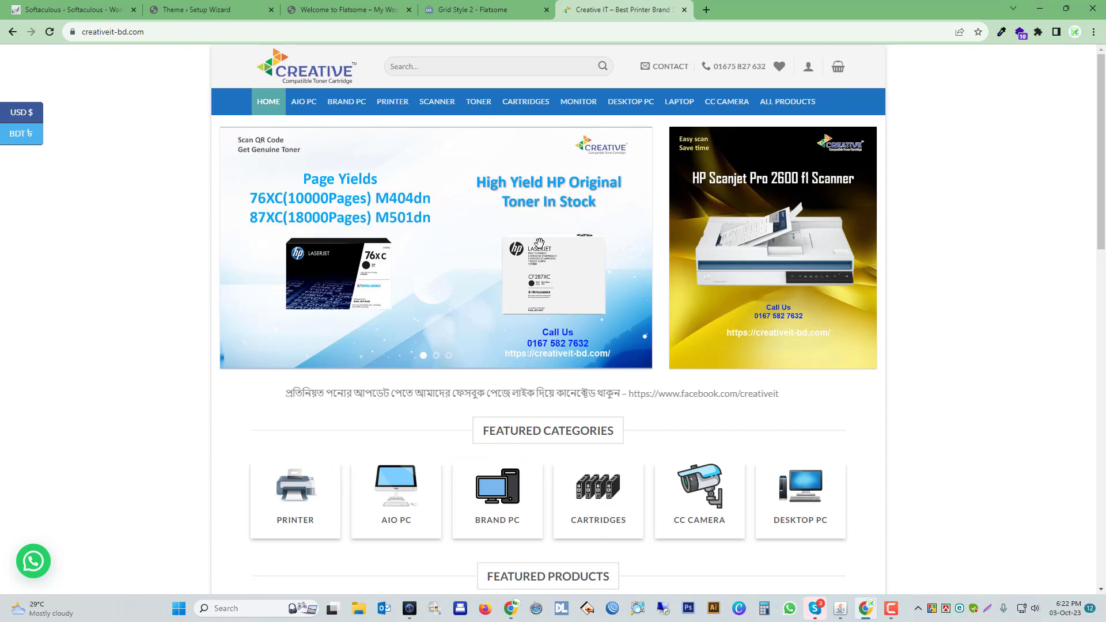
scroll(541, 248, "down", 8)
scroll(543, 256, "down", 5)
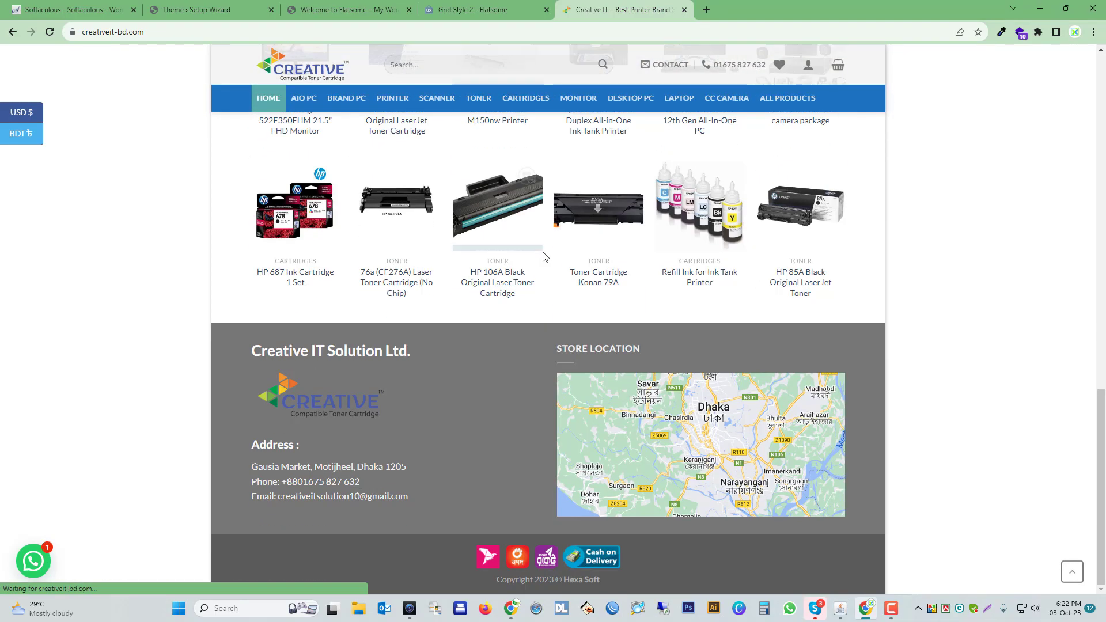
scroll(544, 256, "up", 8)
scroll(544, 256, "up", 10)
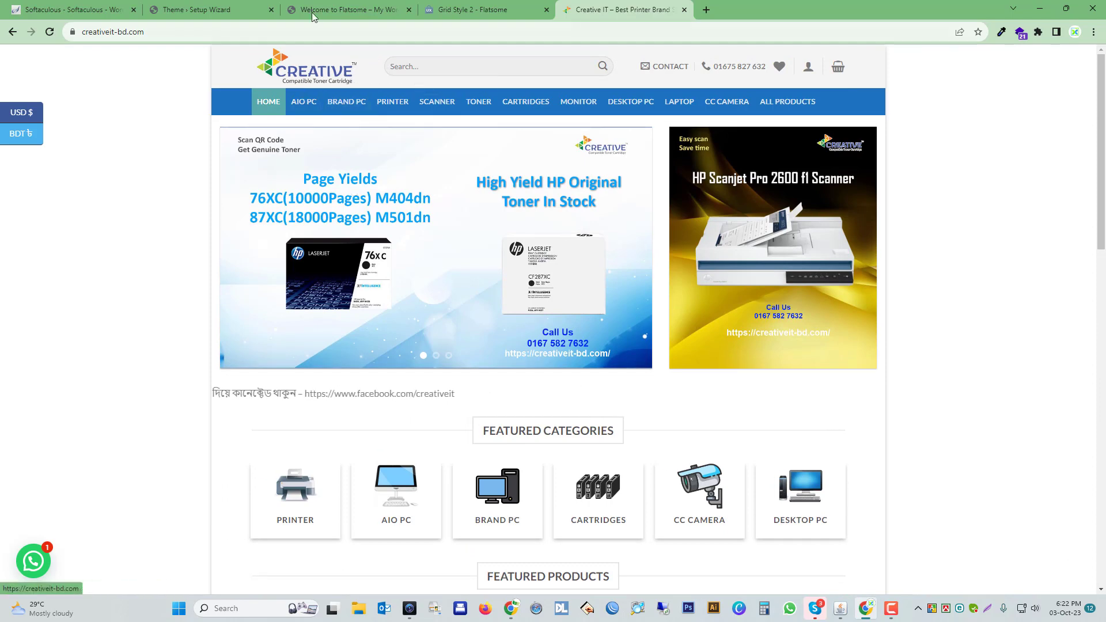
left_click(343, 10)
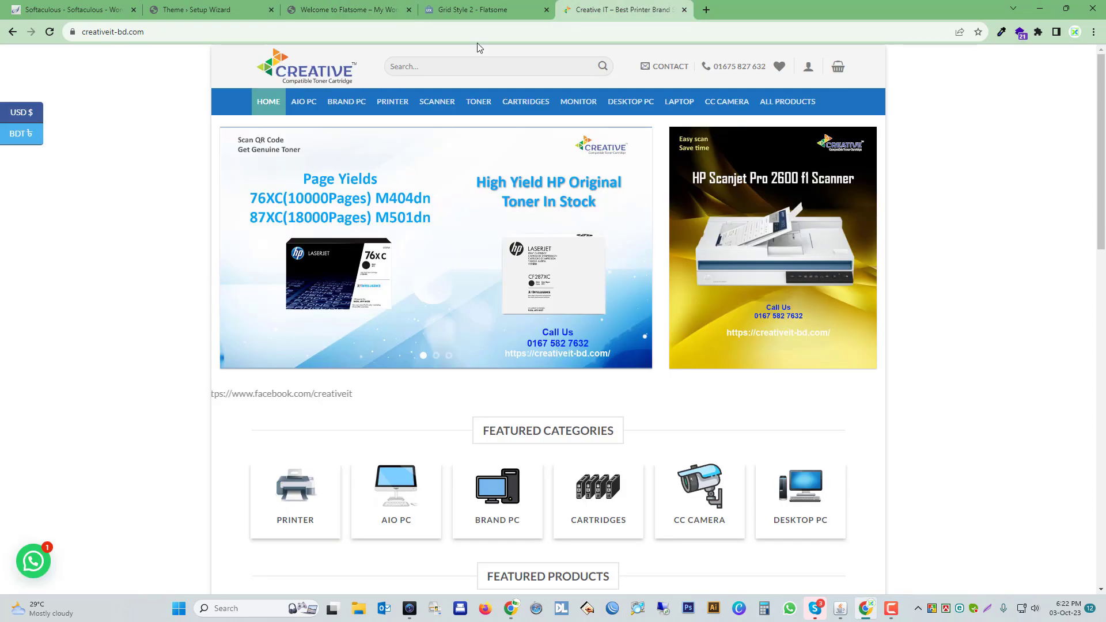
left_click(592, 9)
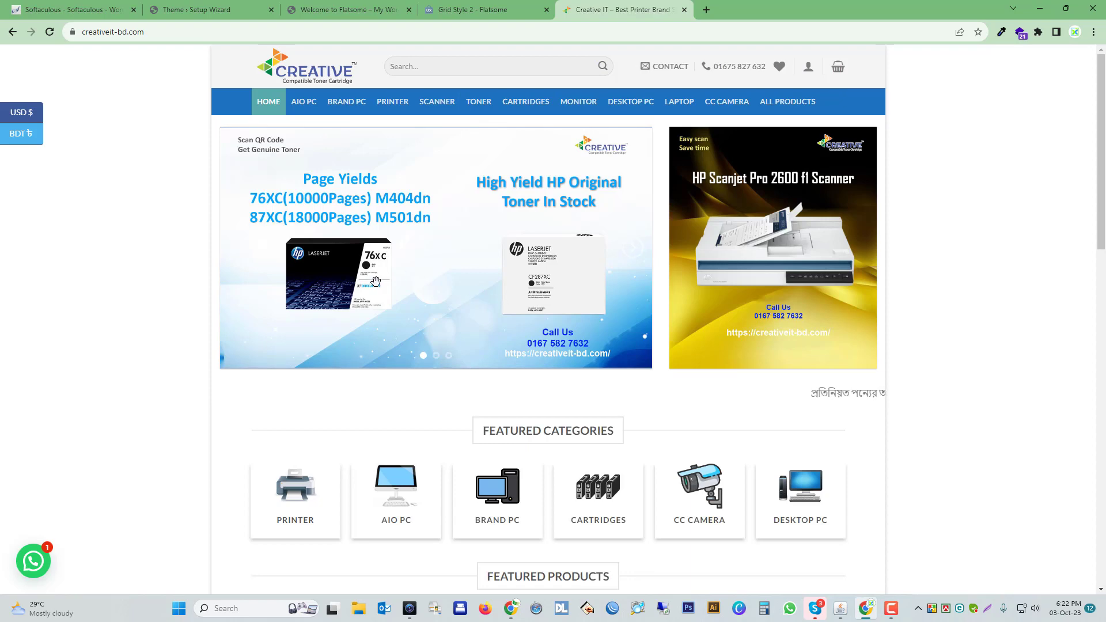
Look through the featured products on creativeit-bd.com, view the HP LaserJet Pro MFP M428fdw Printer page, and return to the home page.
scroll(357, 288, "down", 4)
scroll(345, 288, "down", 3)
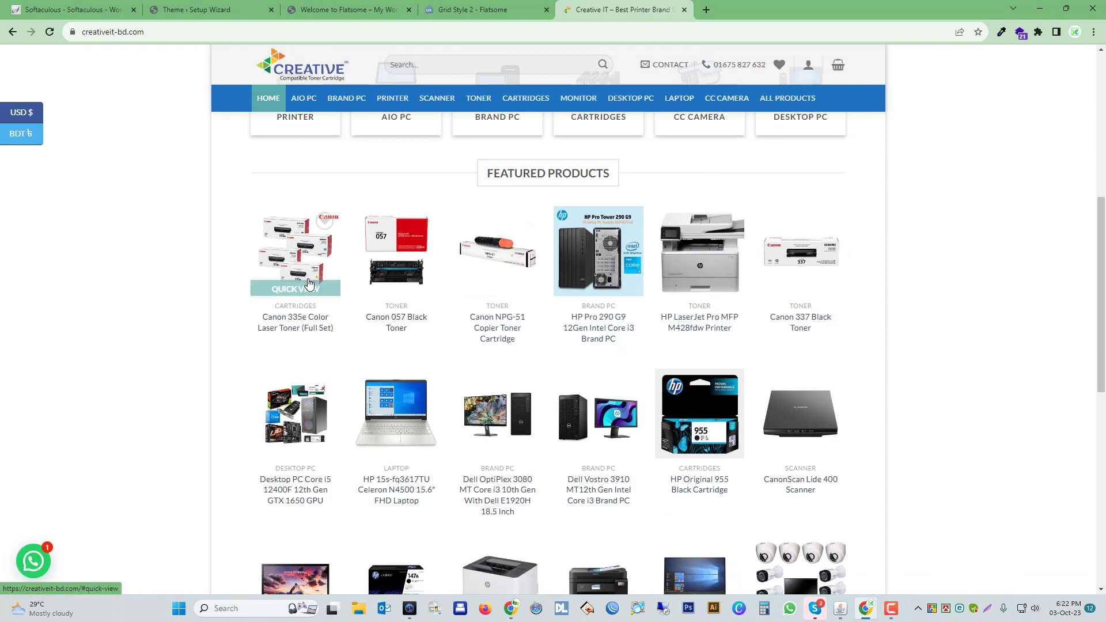
scroll(594, 285, "down", 1)
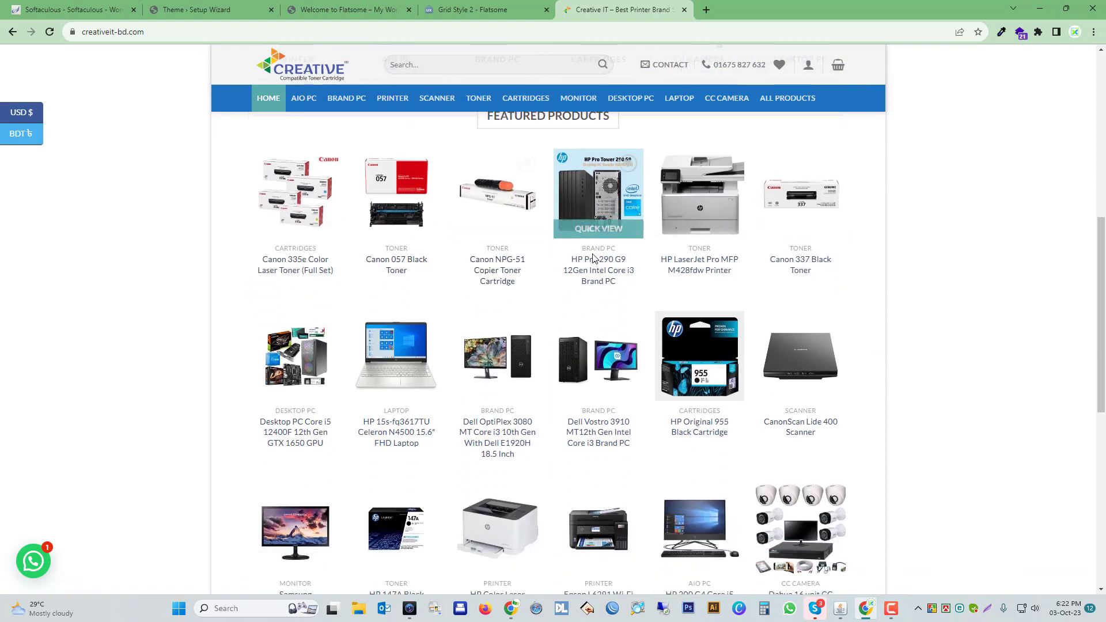
left_click(700, 209)
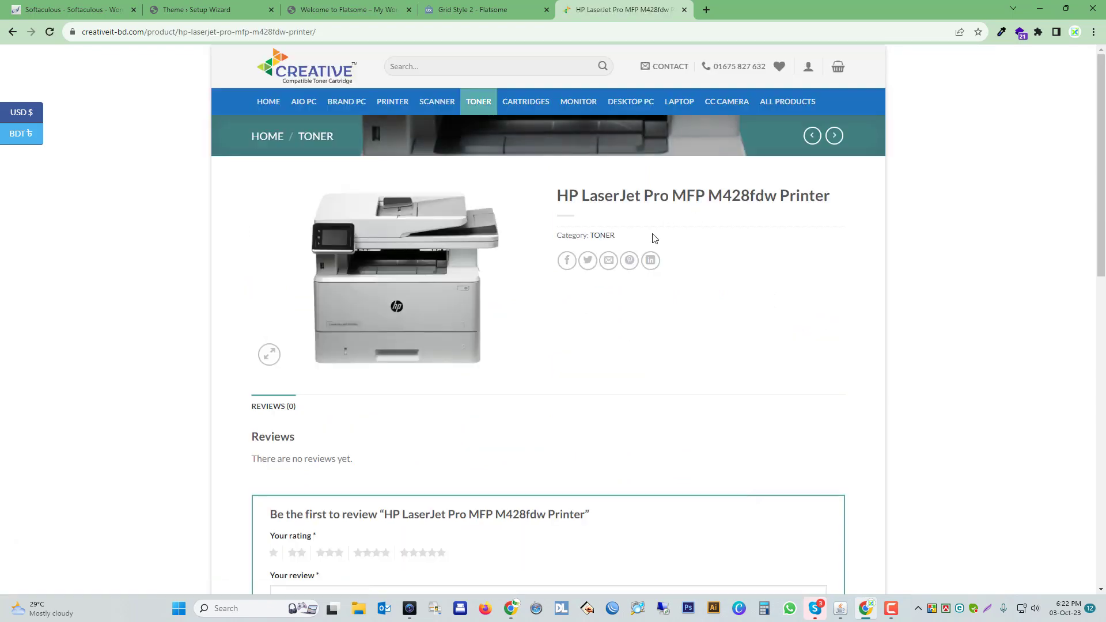
key("alt+Left")
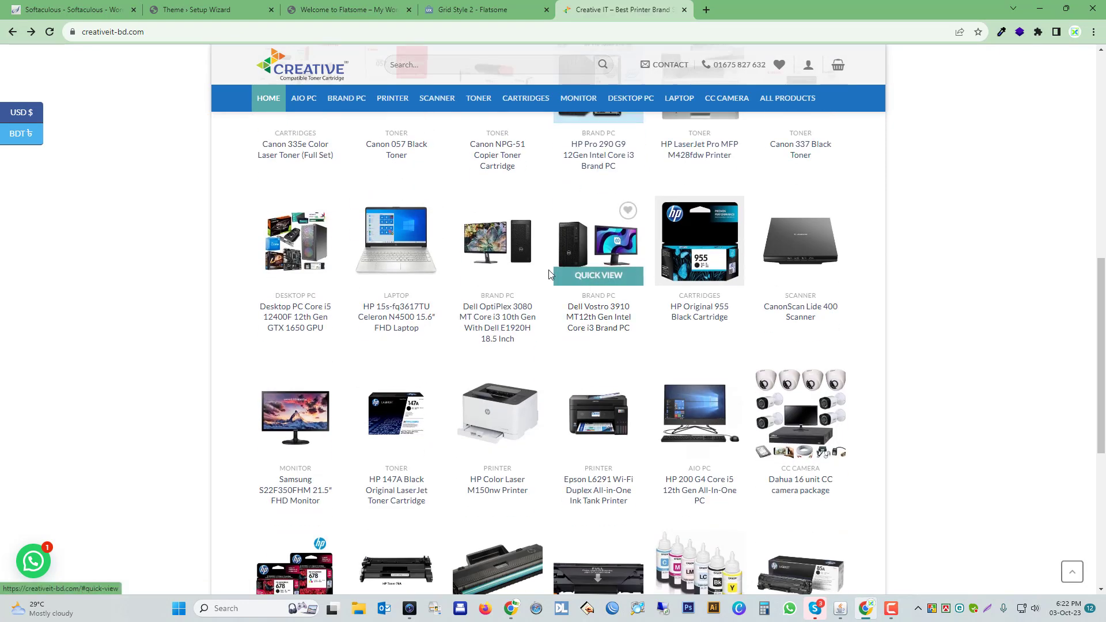
Open the HP 147A Black Original LaserJet Toner Cartridge product page and examine its description and specification tables.
scroll(531, 305, "down", 2)
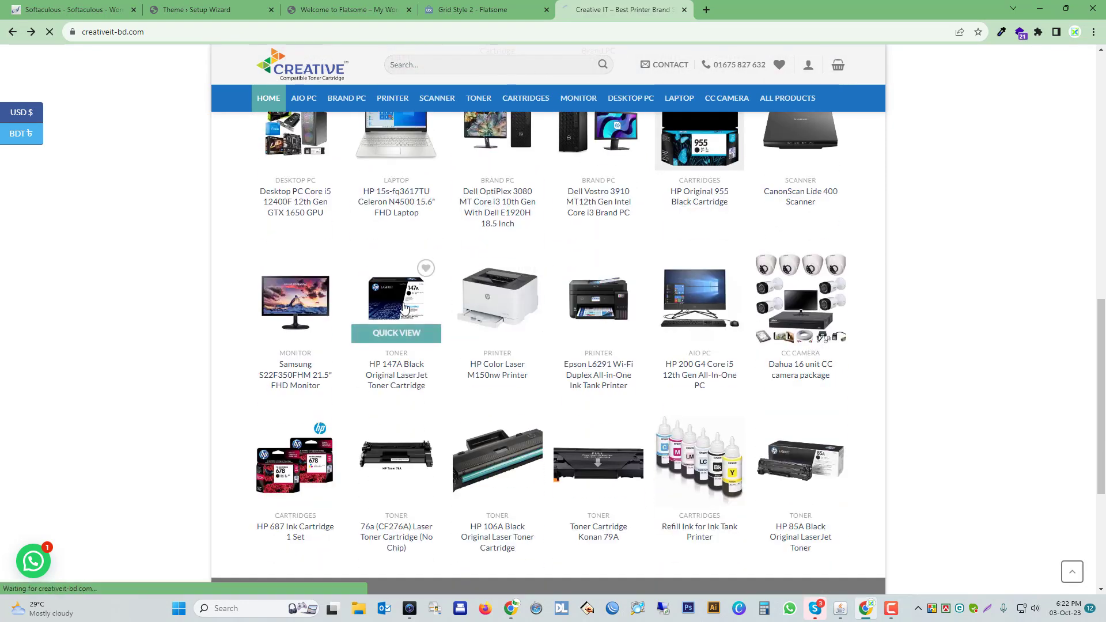
left_click(403, 308)
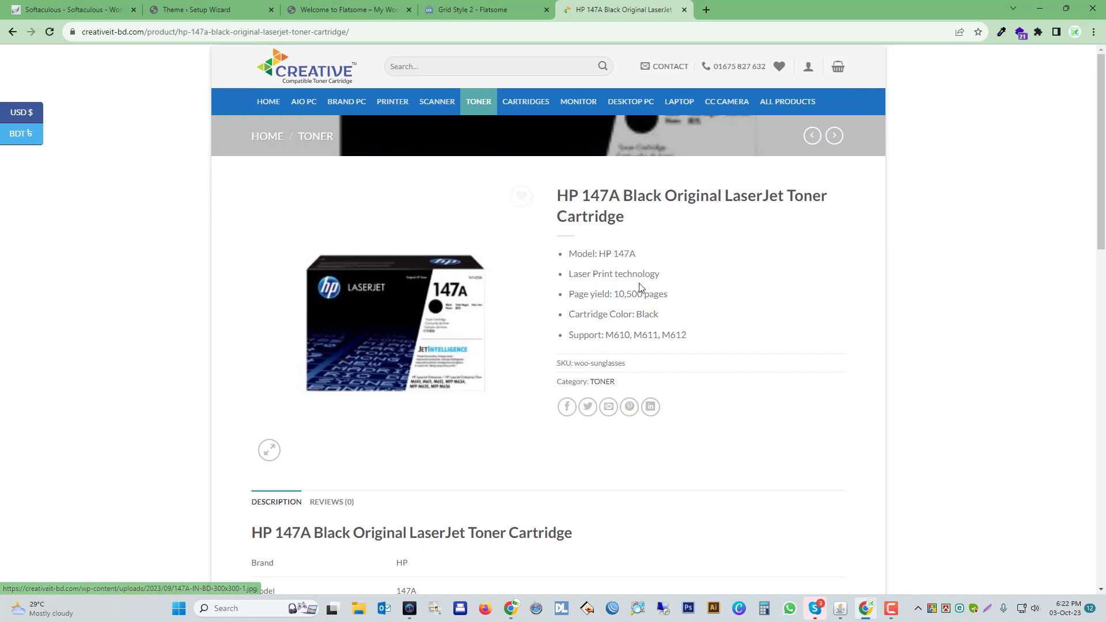
scroll(390, 351, "down", 10)
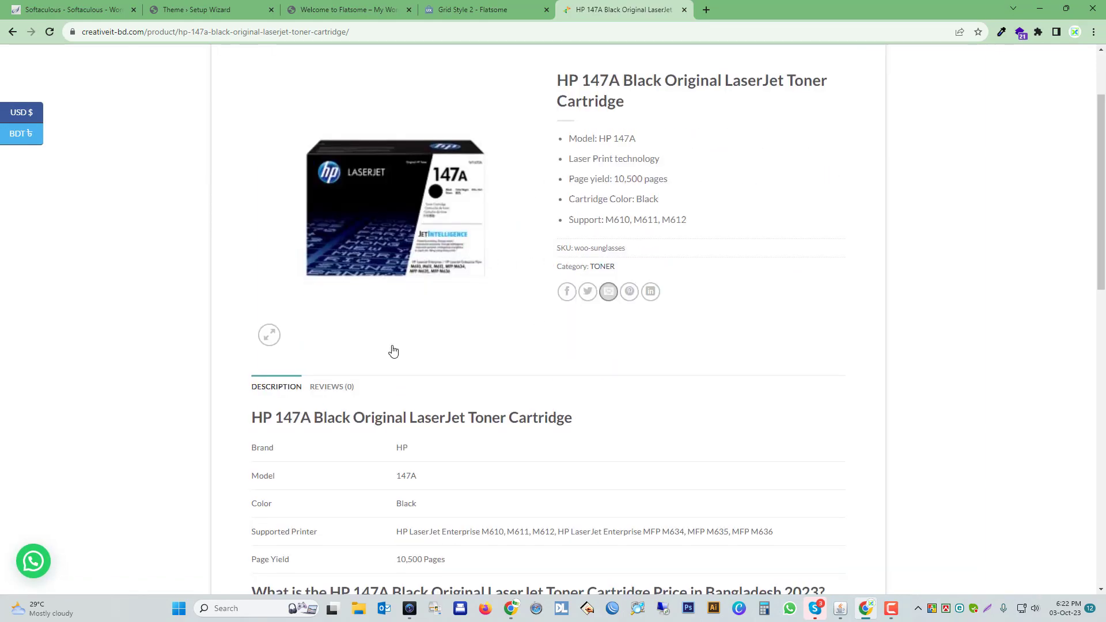
scroll(370, 354, "down", 4)
scroll(362, 360, "up", 7)
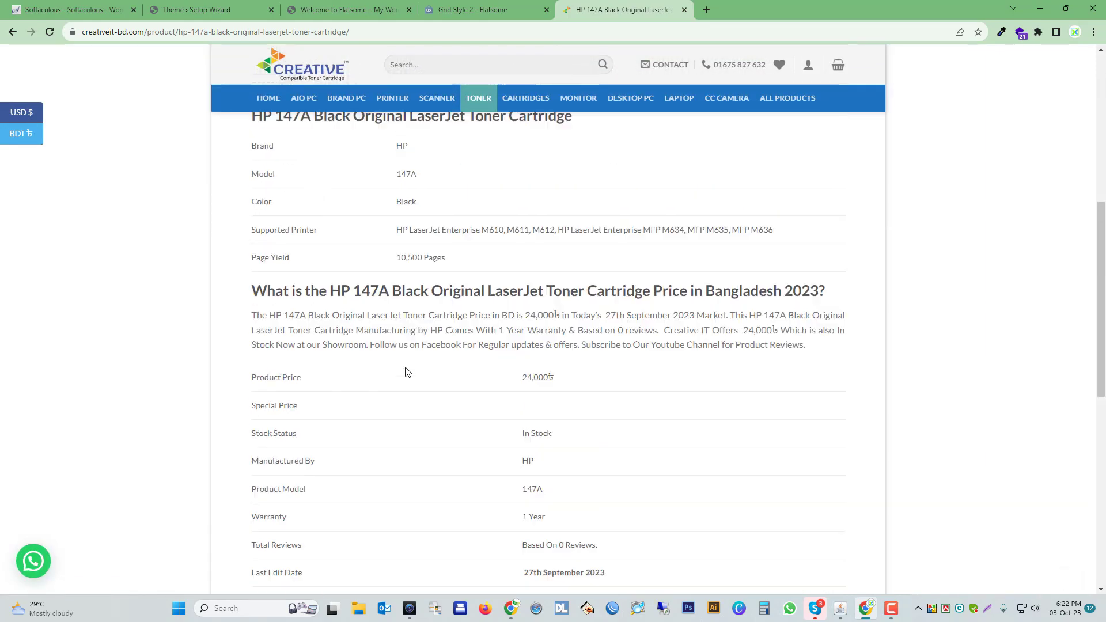
scroll(360, 365, "down", 7)
scroll(358, 368, "up", 12)
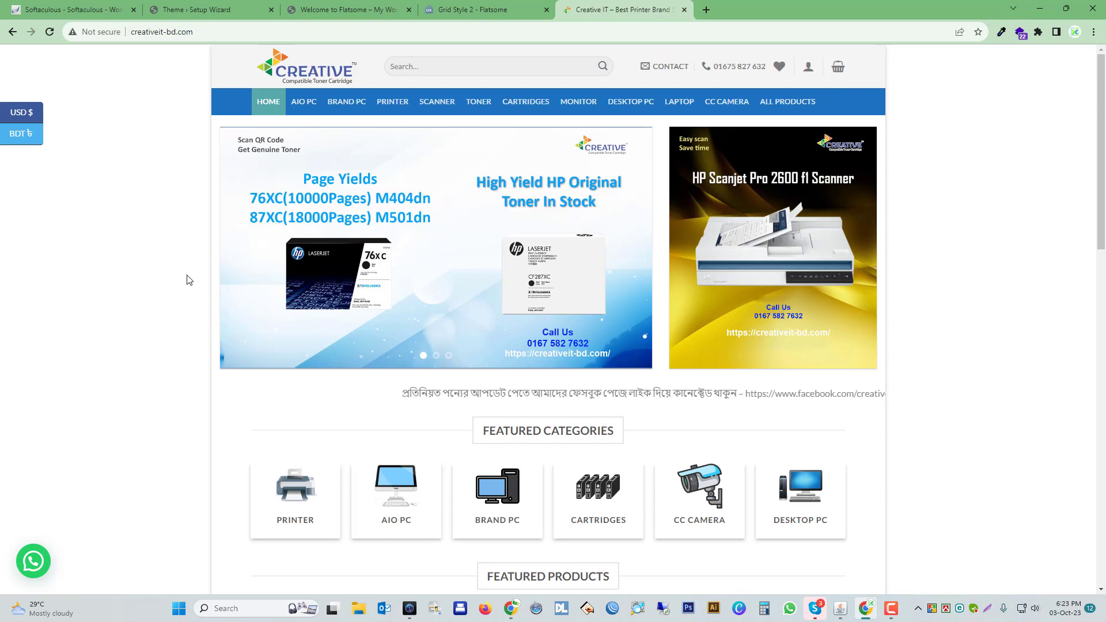
Browse the Brand PC and Toner category pages of creativeit-bd.com and return to its home page.
left_click(345, 107)
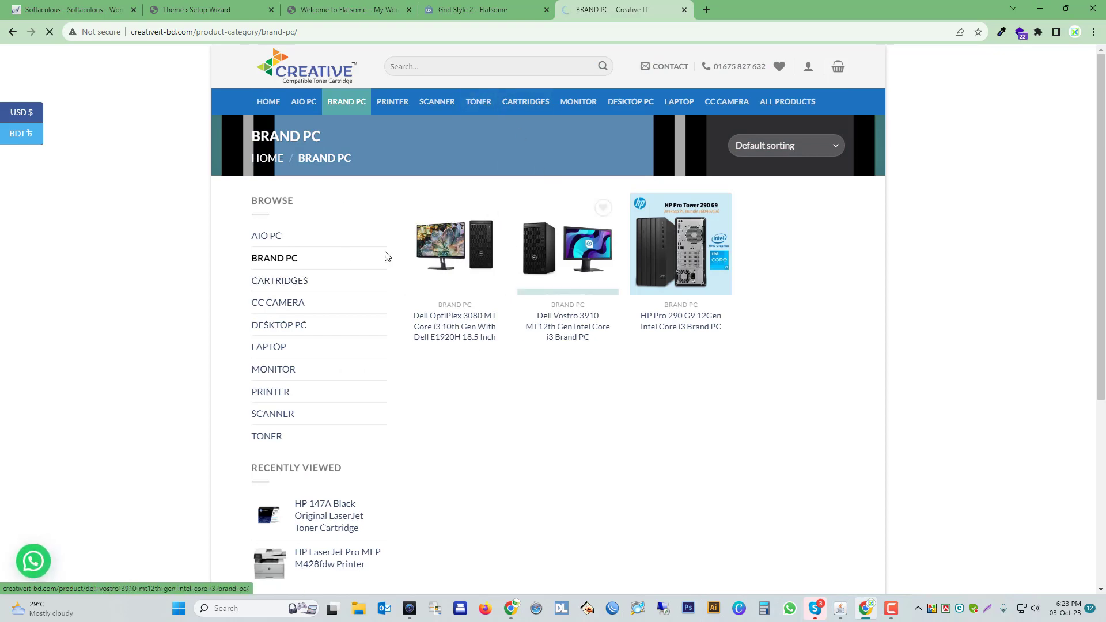
scroll(532, 324, "down", 4)
scroll(532, 324, "up", 4)
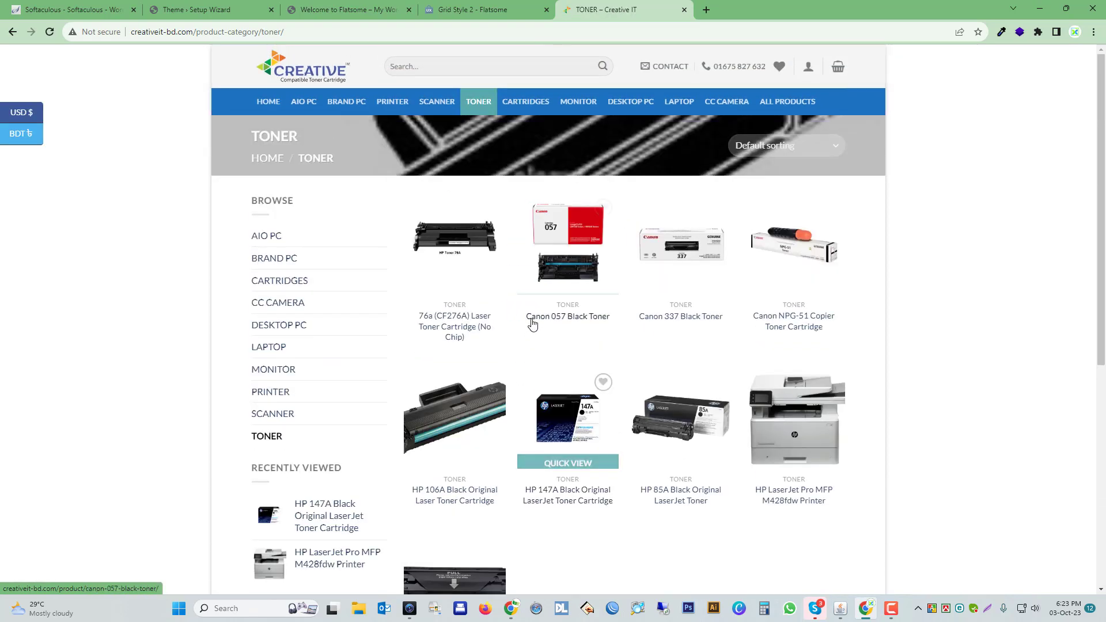
left_click(273, 68)
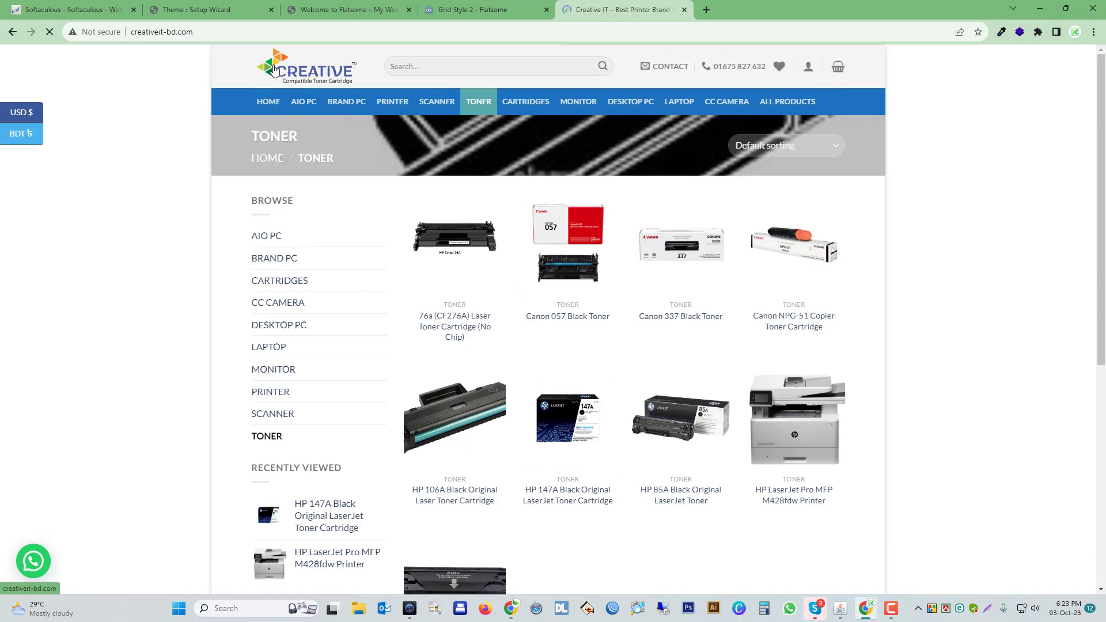
Examine the home page's product grid and its footer with the address, store map and payment logos.
scroll(412, 232, "down", 4)
scroll(411, 232, "down", 2)
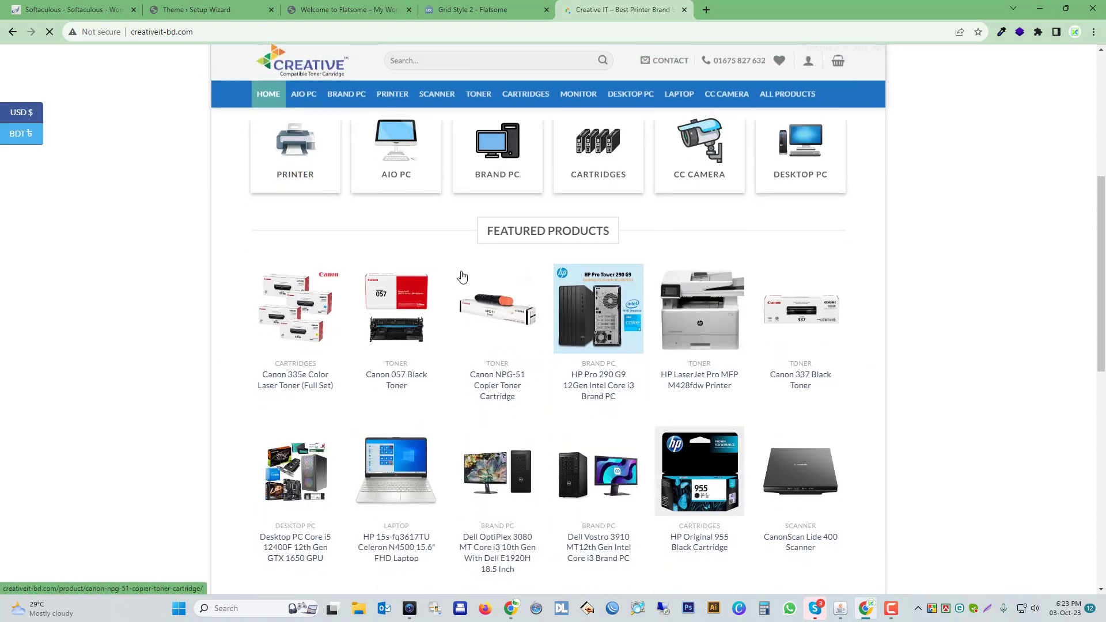
scroll(540, 271, "down", 9)
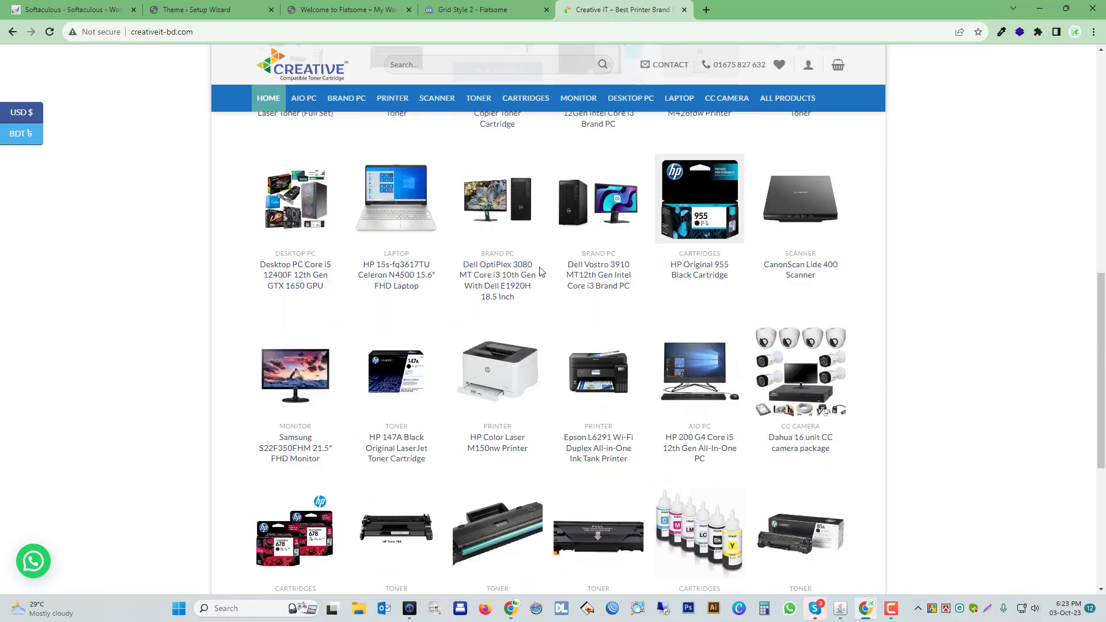
scroll(578, 371, "down", 1)
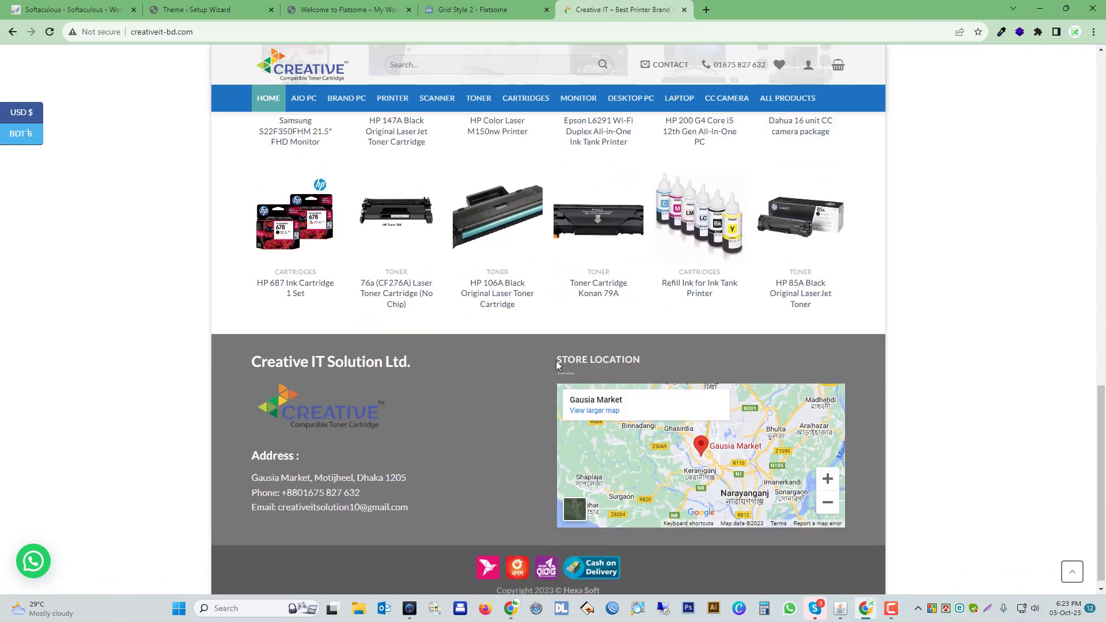
scroll(570, 366, "up", 10)
scroll(564, 363, "down", 11)
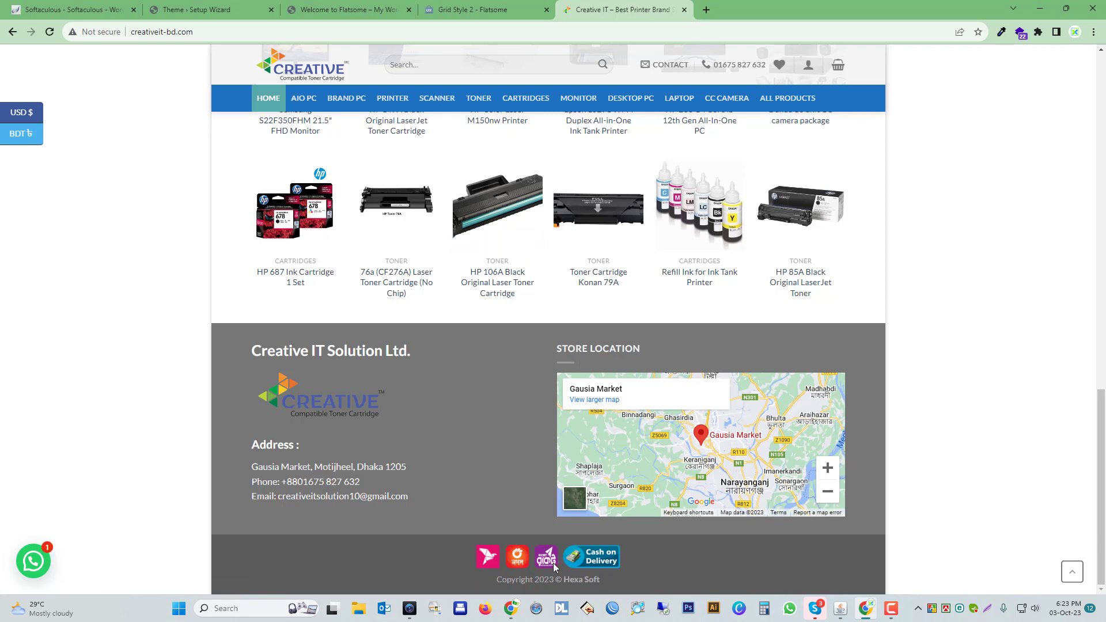
scroll(439, 388, "up", 15)
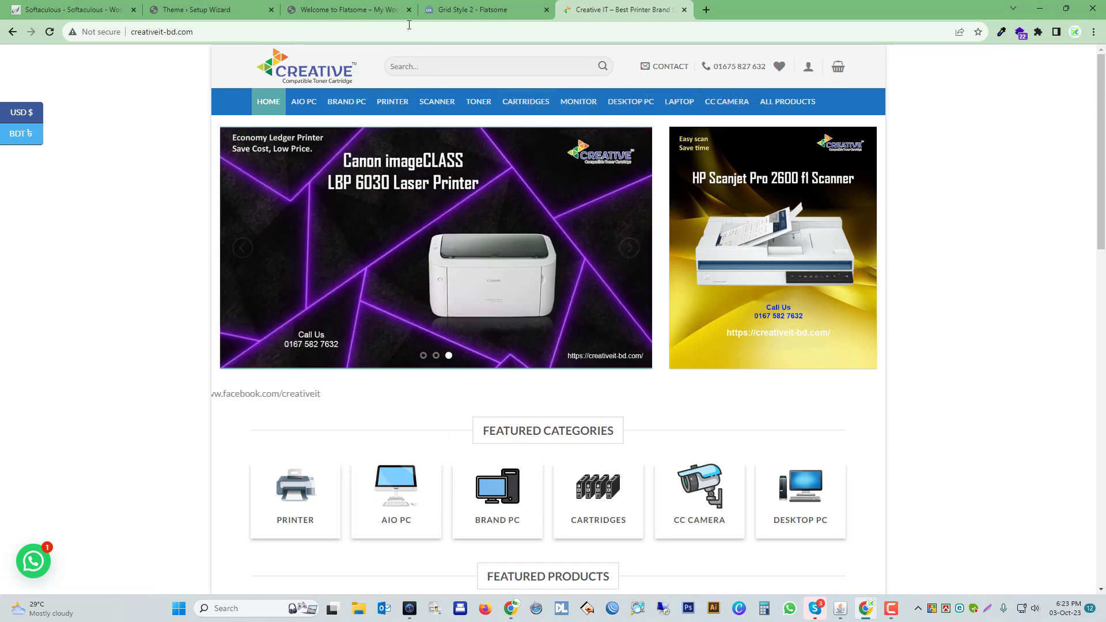
Check the new website's front page again and close the Grid Style 2 demo tab.
left_click(358, 5)
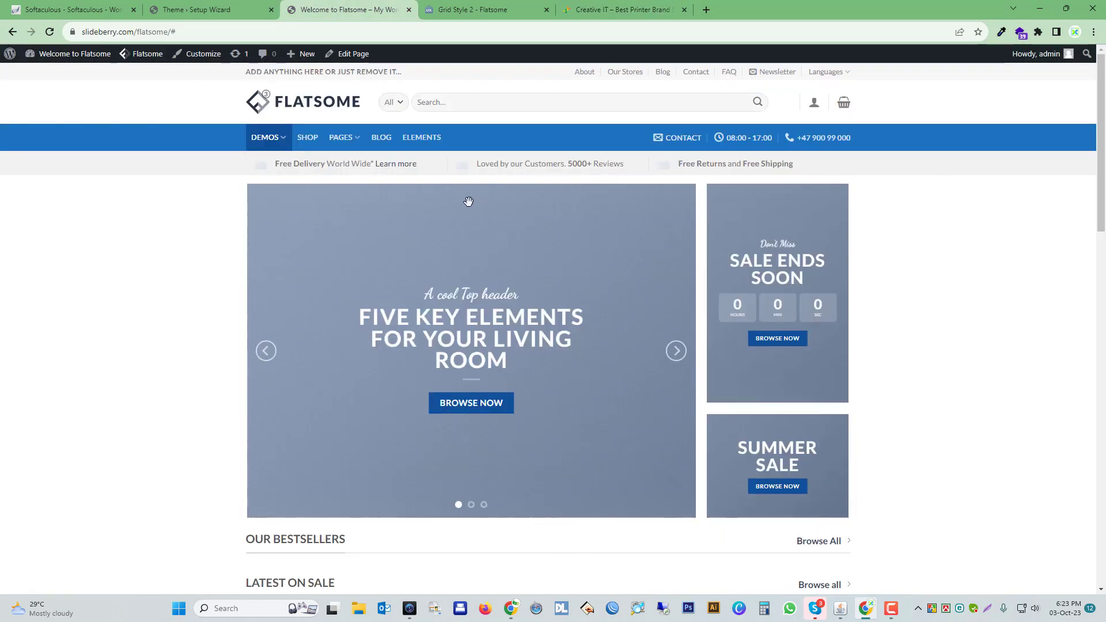
scroll(469, 201, "down", 5)
scroll(468, 201, "up", 5)
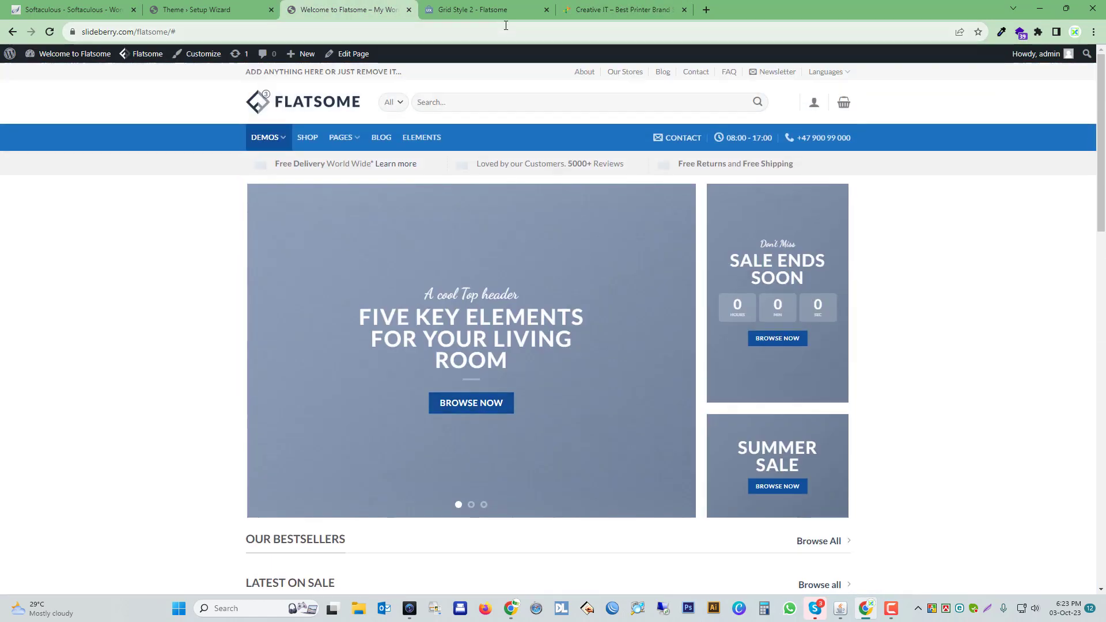
left_click(496, 13)
left_click(546, 11)
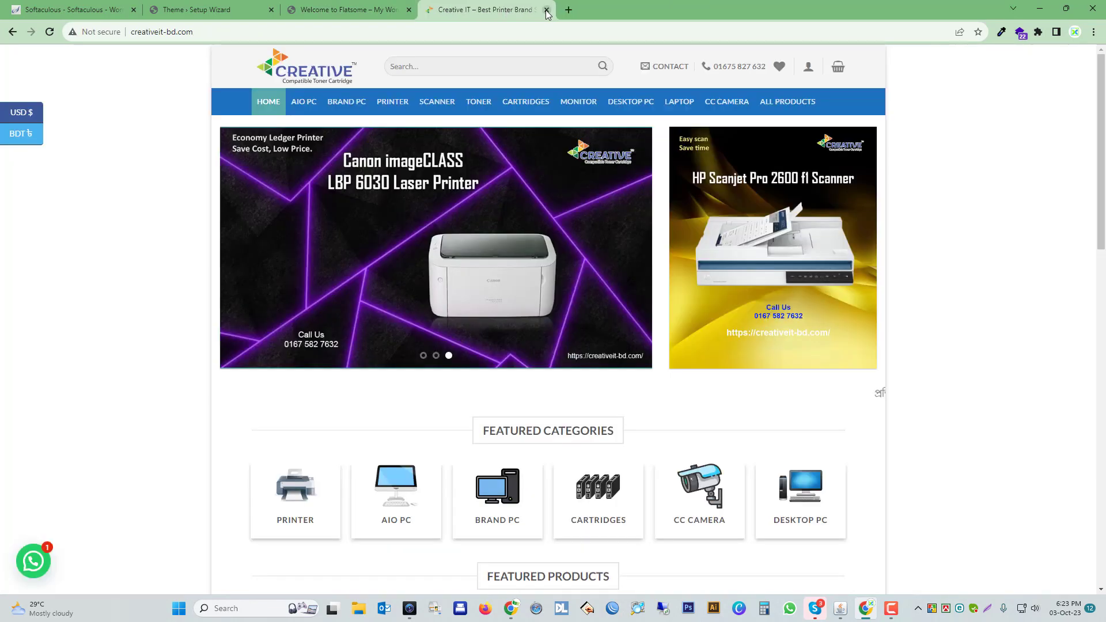